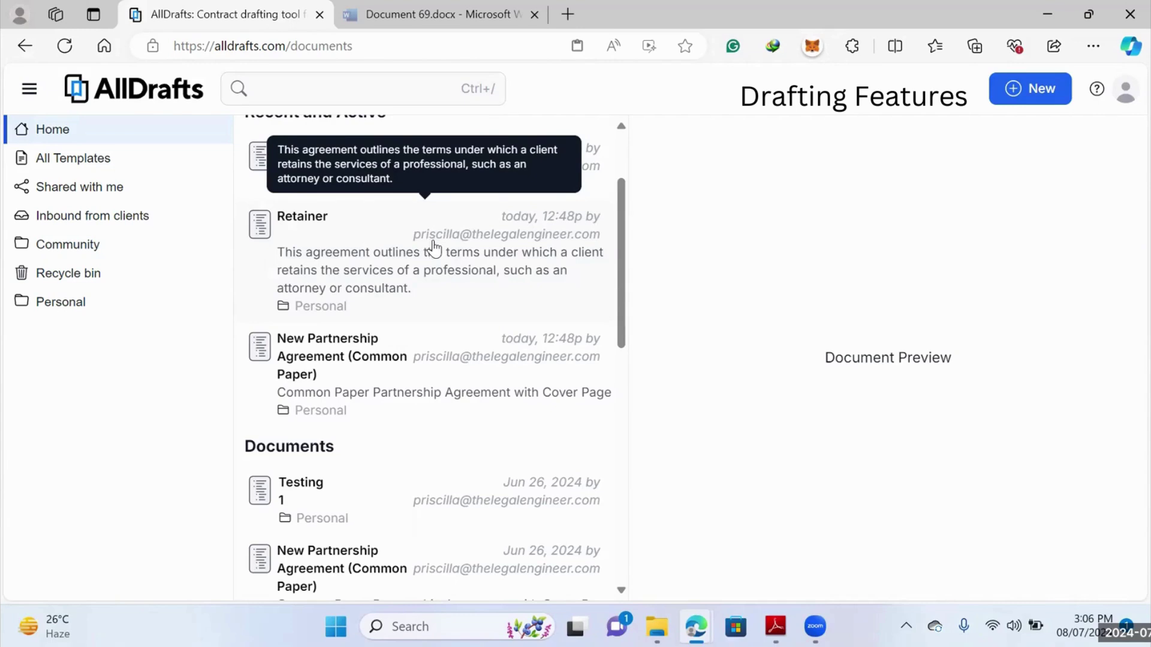
Create a new document titled 'Retainer Agreement 3' in the Personal folder
{"action": "left_click", "coordinate": [1039, 92]}
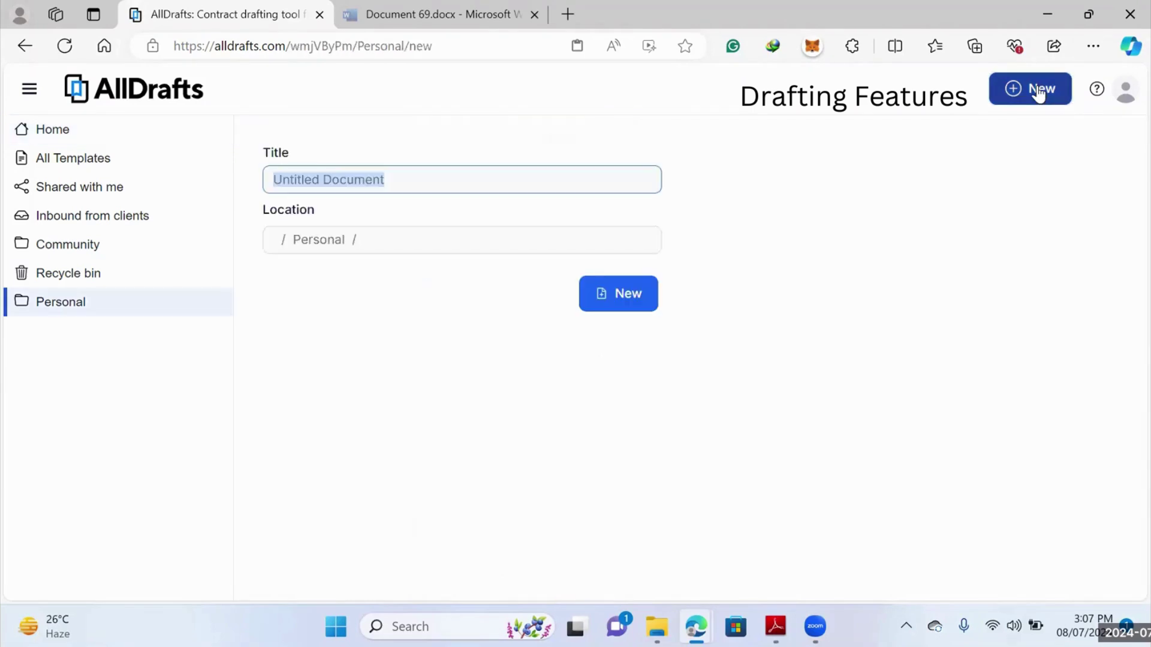
{"action": "type", "text": "R"}
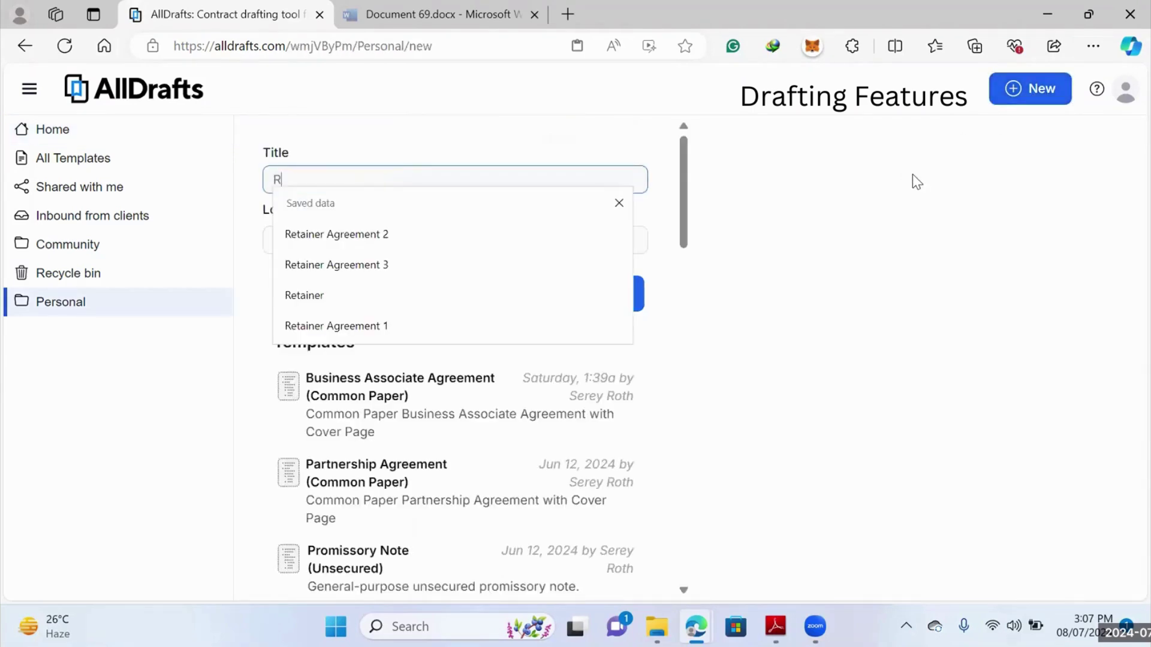
{"action": "type", "text": "etainer Ag"}
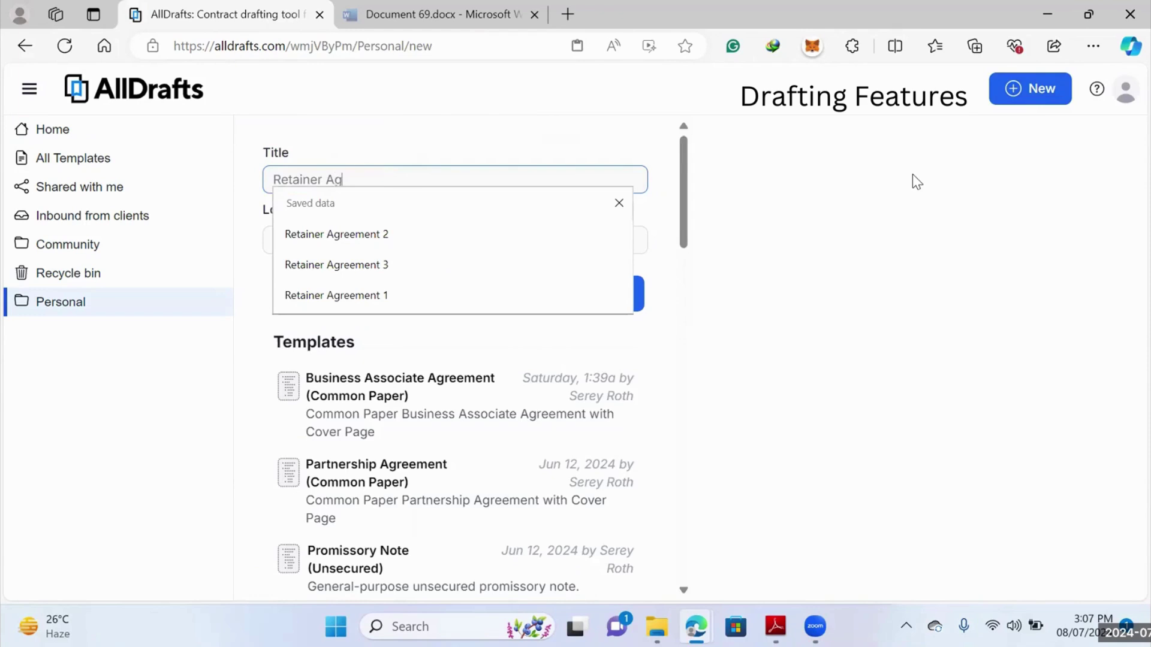
{"action": "type", "text": "reement 3"}
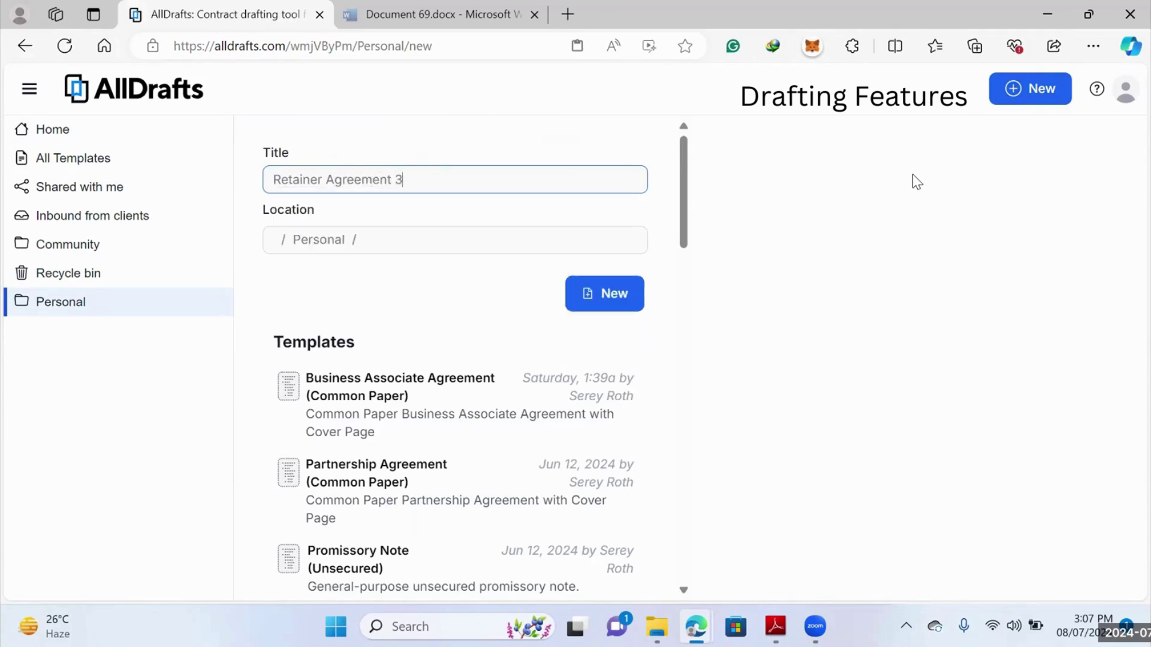
{"action": "left_click", "coordinate": [637, 298]}
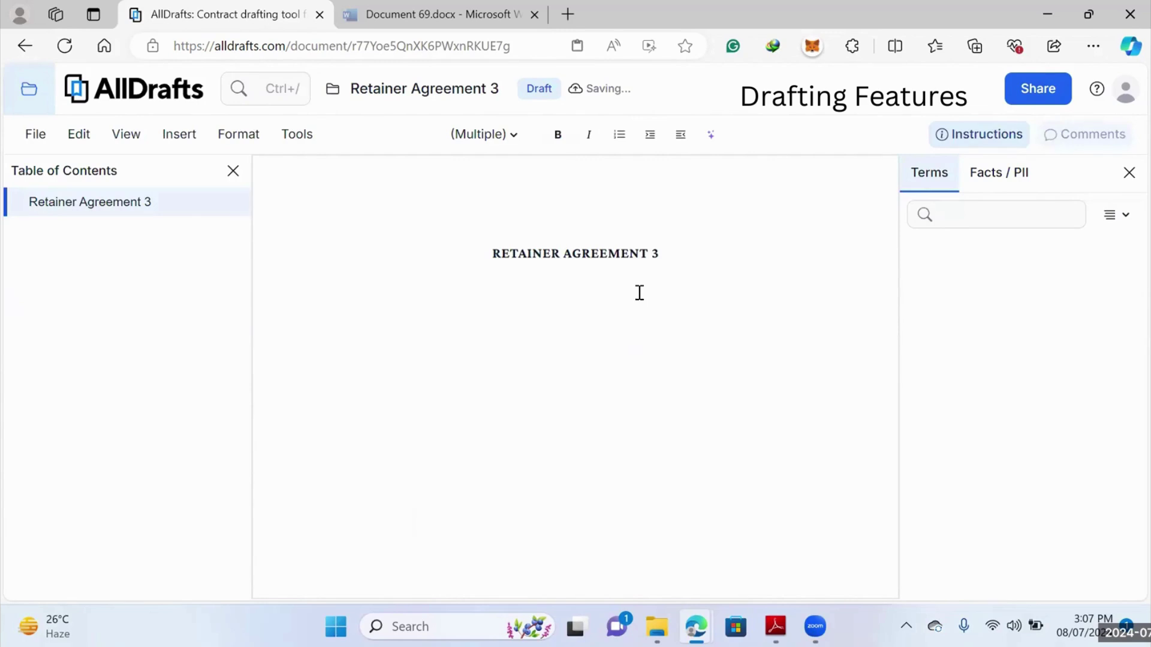
Below the title, add an 'Agreement' heading, then a 'WHEREAS' line and a 'Therefore x.y.z' line
{"action": "left_click", "coordinate": [623, 312]}
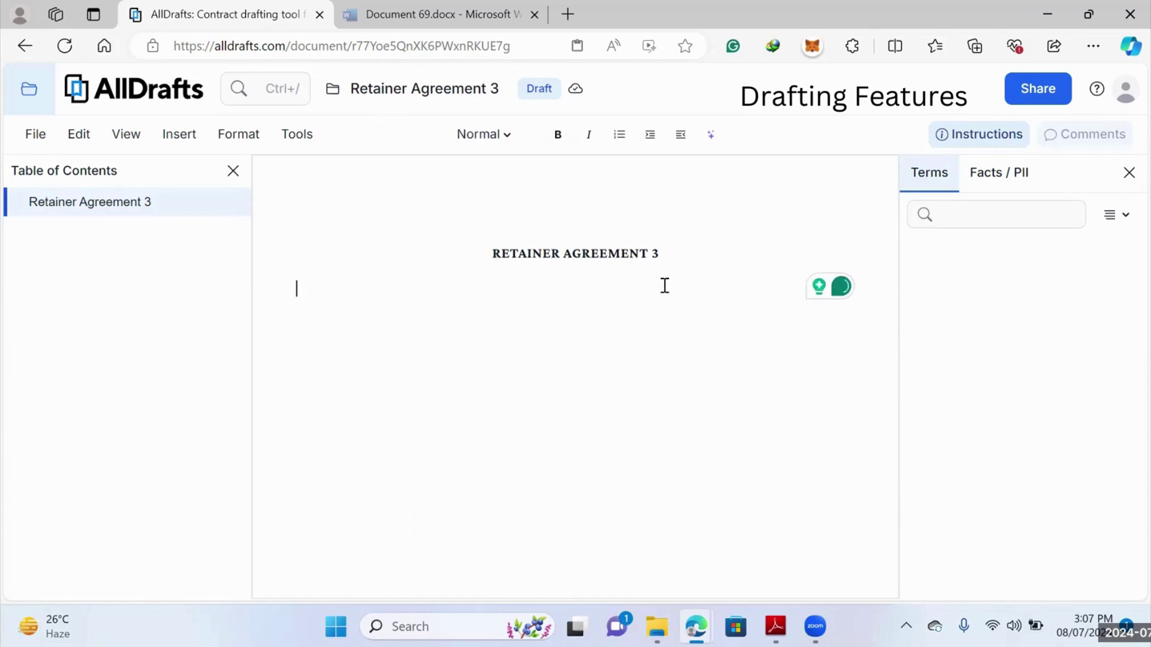
{"action": "type", "text": "Agre"}
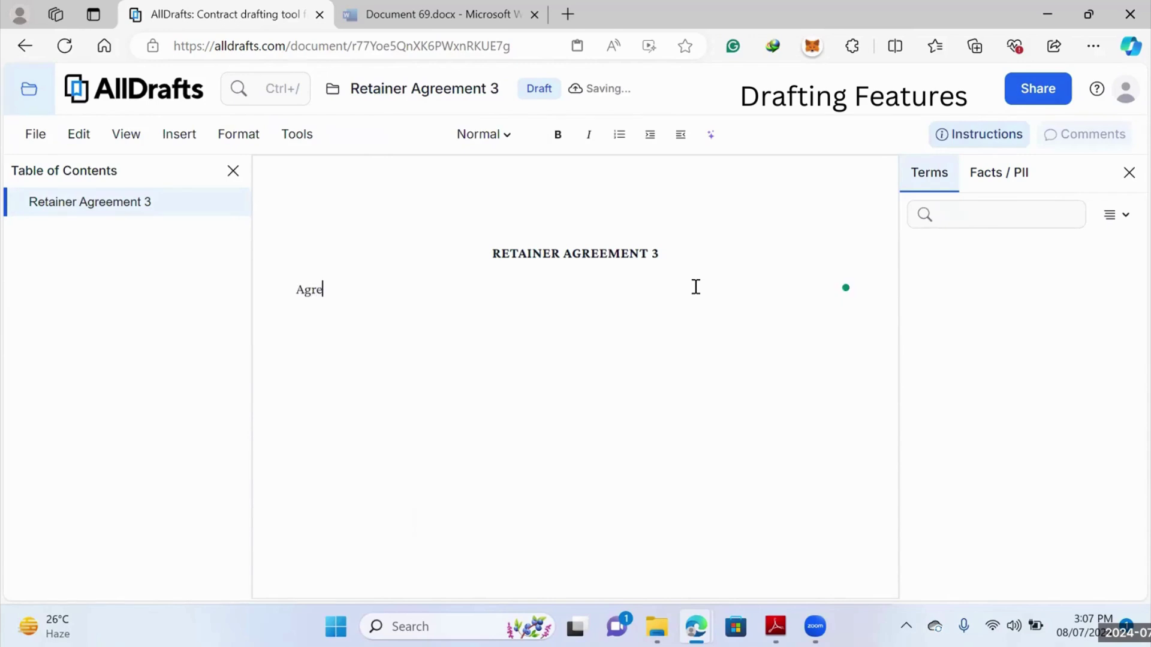
{"action": "type", "text": "ement"}
{"action": "key", "text": "ctrl+alt+1"}
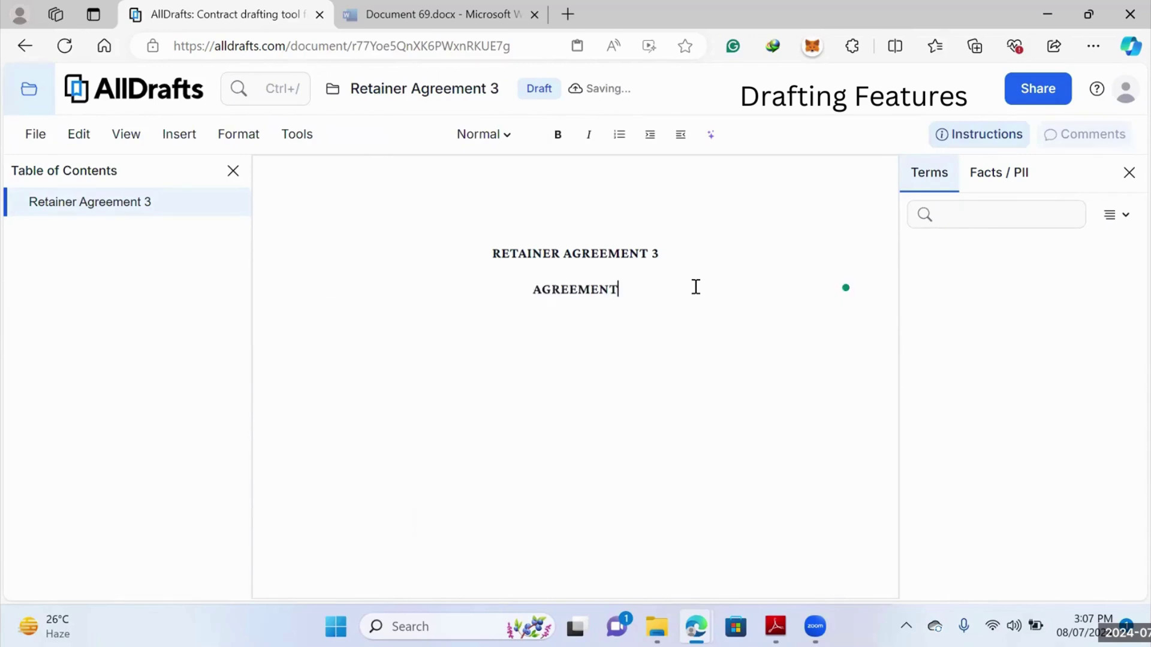
{"action": "key", "text": "Return"}
{"action": "type", "text": "Whereas"}
{"action": "type", "text": "WHEREAS"}
{"action": "key", "text": "Return"}
{"action": "type", "text": "Therefore "}
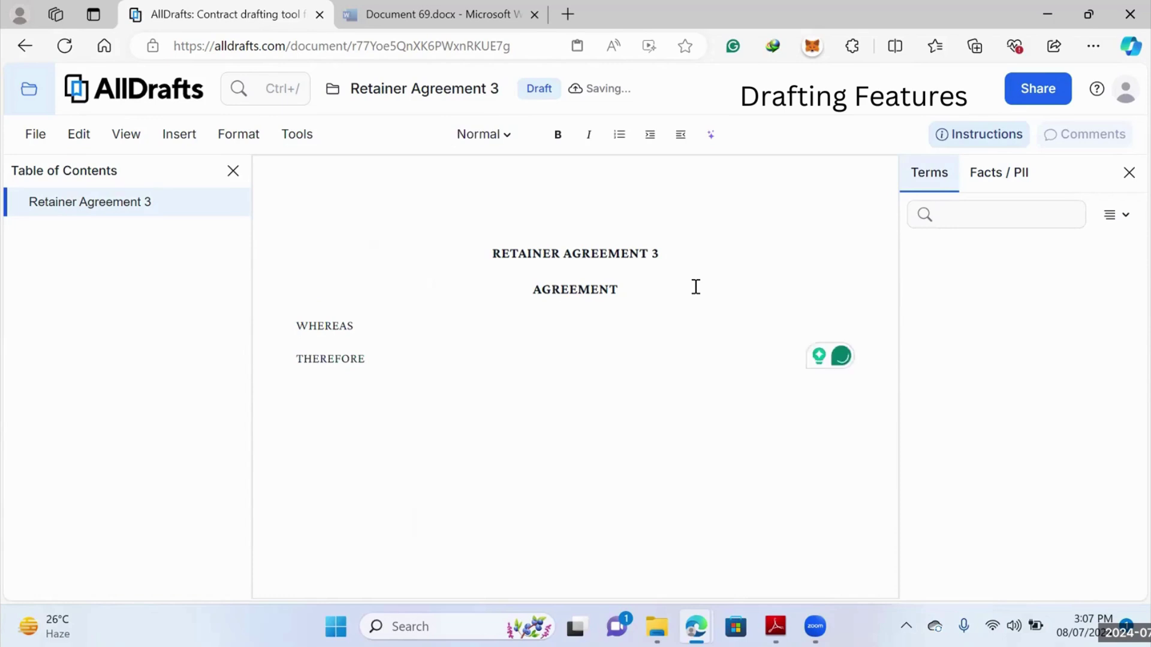
{"action": "type", "text": "x.y.z"}
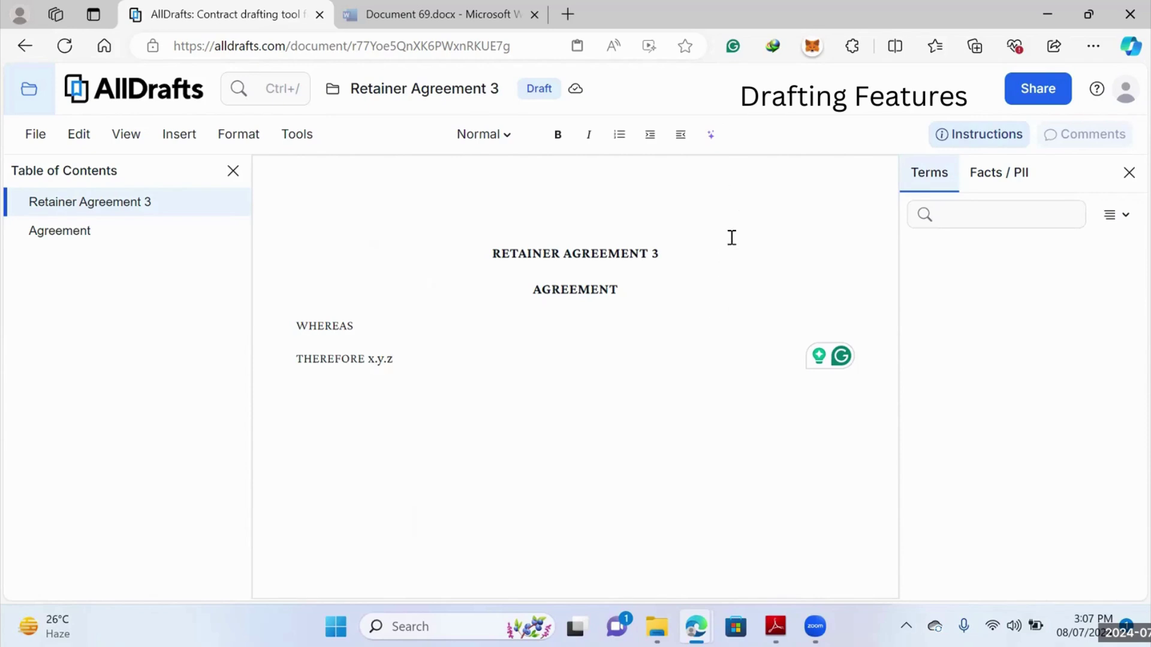
Have the Drafting Assistant draft an outline for a retainer, dismissing the download-manager popup
{"action": "left_click", "coordinate": [712, 135]}
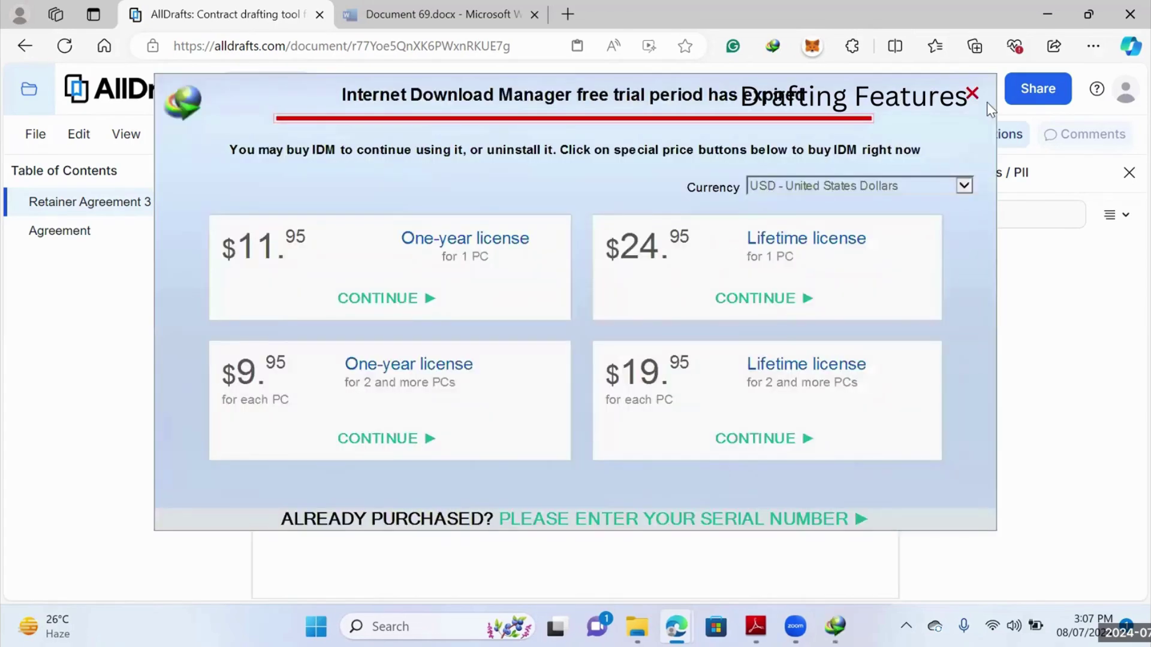
{"action": "left_click", "coordinate": [972, 96]}
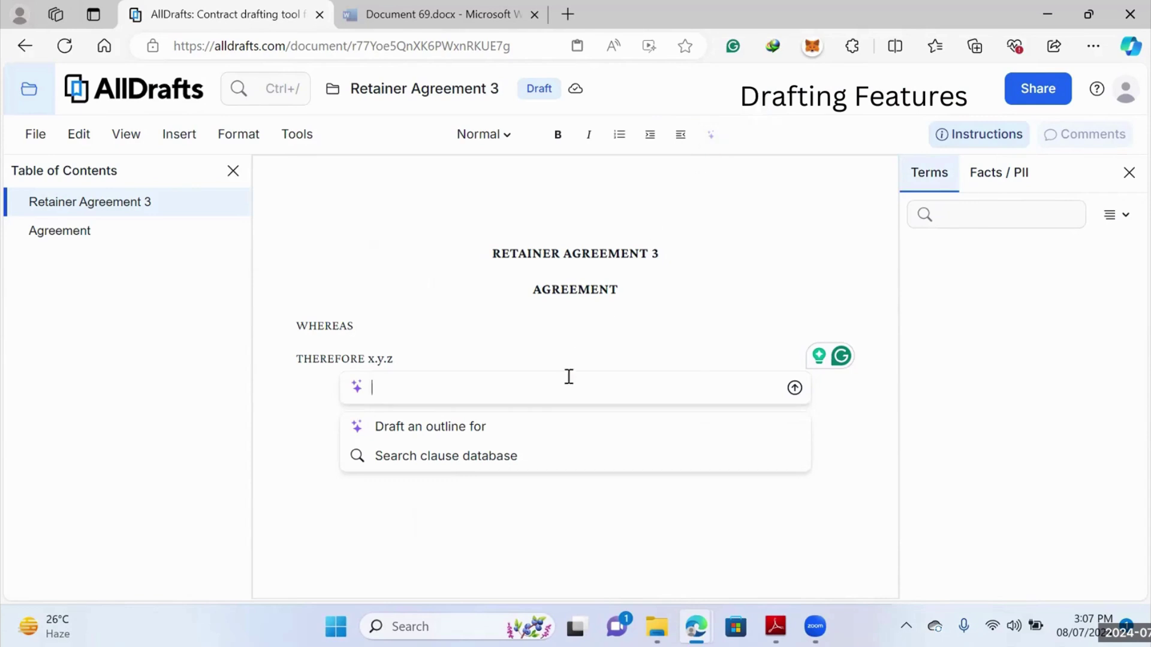
{"action": "left_click", "coordinate": [595, 434]}
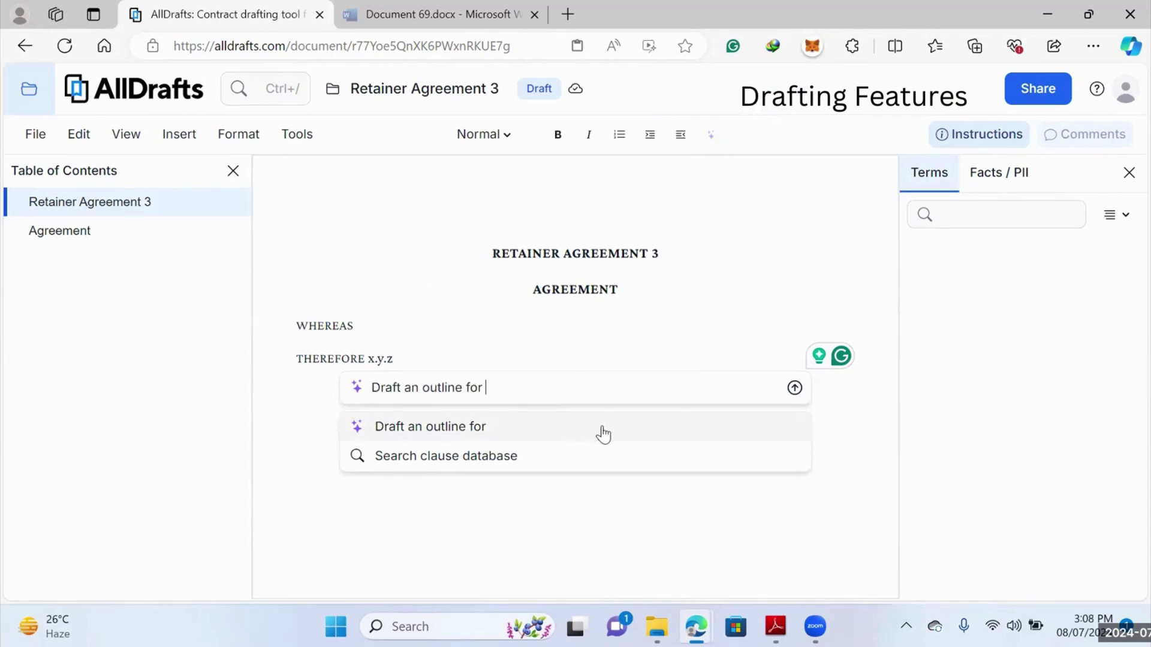
{"action": "type", "text": "retainer"}
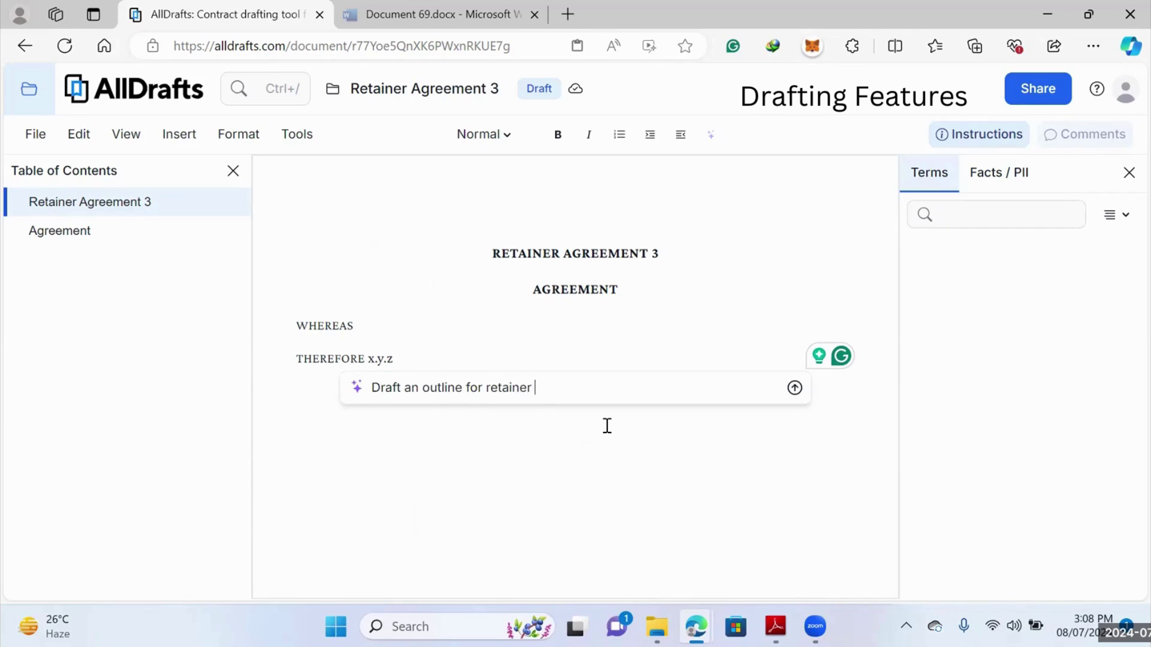
{"action": "key", "text": "Return"}
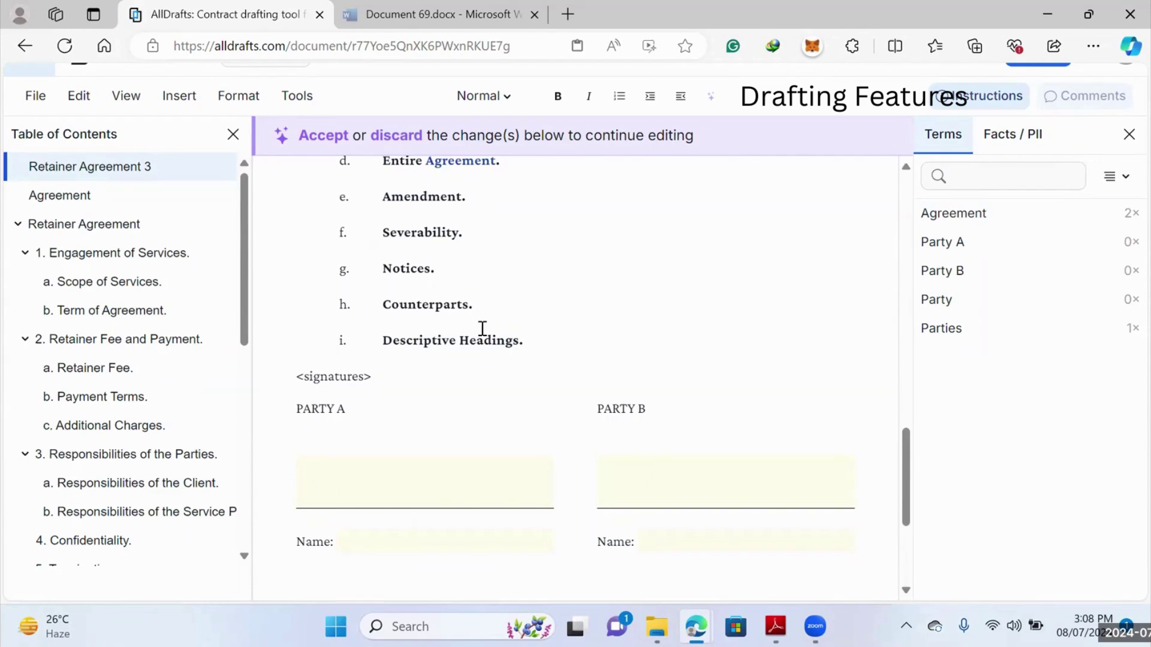
Scroll down to review the end of the generated retainer outline
{"action": "scroll", "coordinate": [483, 329], "scroll_direction": "down", "scroll_amount": 2}
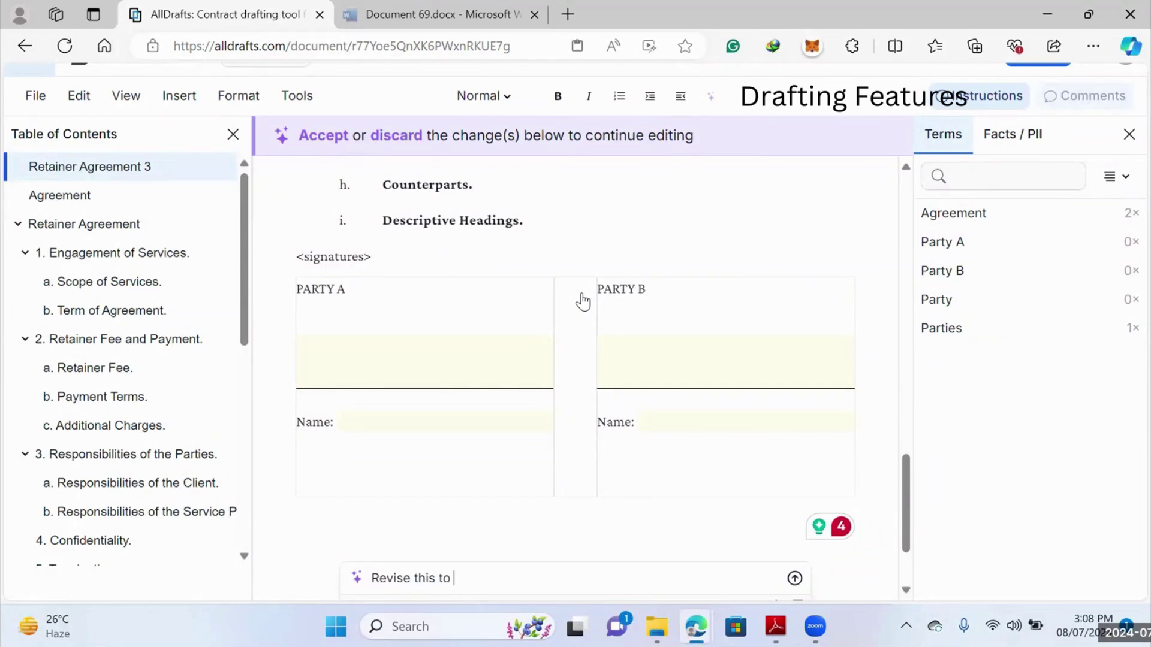
Accept the generated retainer outline and scroll through it
{"action": "key", "text": "Escape"}
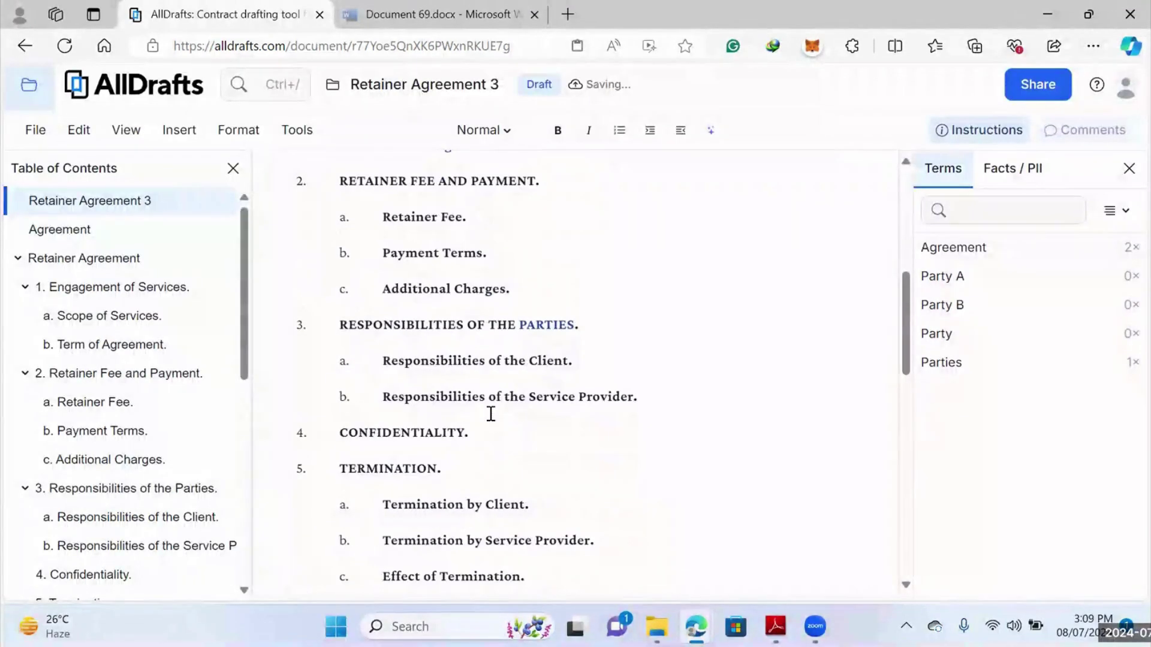
{"action": "scroll", "coordinate": [491, 415], "scroll_direction": "down", "scroll_amount": 2}
{"action": "scroll", "coordinate": [493, 415], "scroll_direction": "down", "scroll_amount": 2}
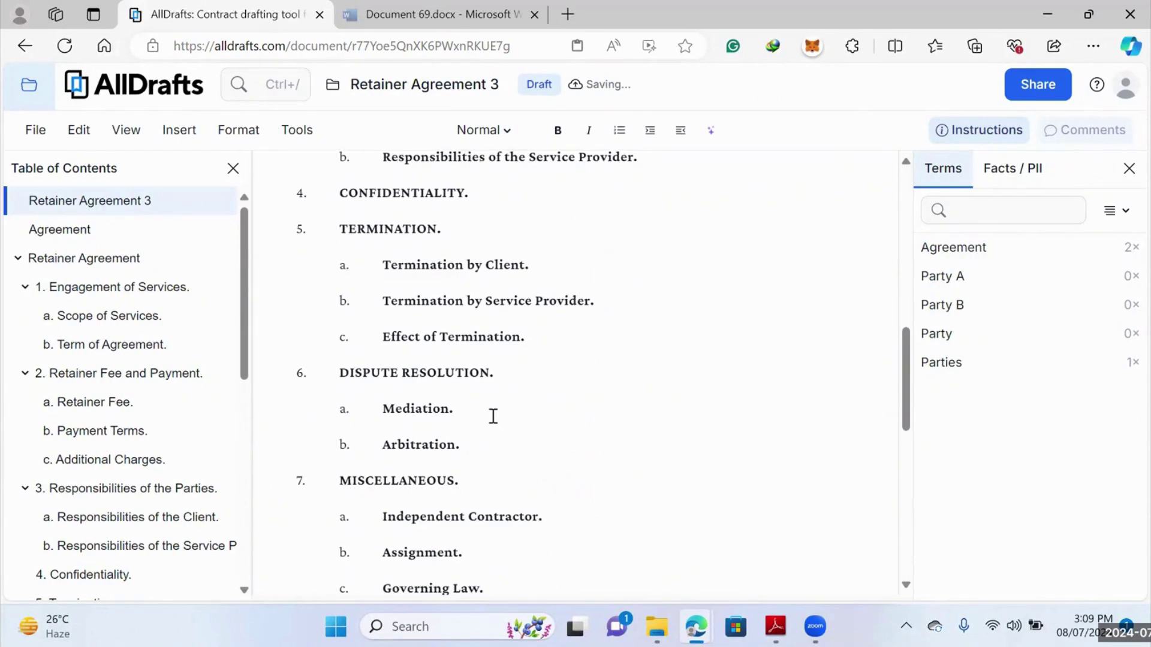
{"action": "scroll", "coordinate": [493, 416], "scroll_direction": "up", "scroll_amount": 4}
{"action": "scroll", "coordinate": [493, 417], "scroll_direction": "up", "scroll_amount": 4}
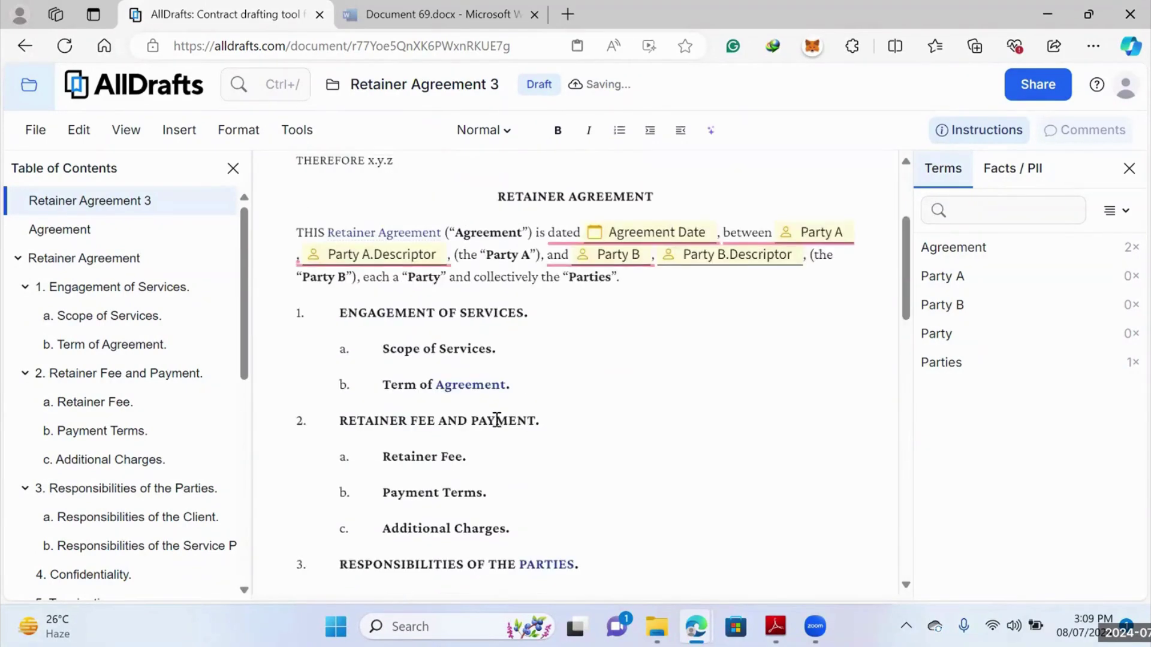
{"action": "scroll", "coordinate": [496, 419], "scroll_direction": "down", "scroll_amount": 2}
{"action": "scroll", "coordinate": [507, 409], "scroll_direction": "down", "scroll_amount": 15}
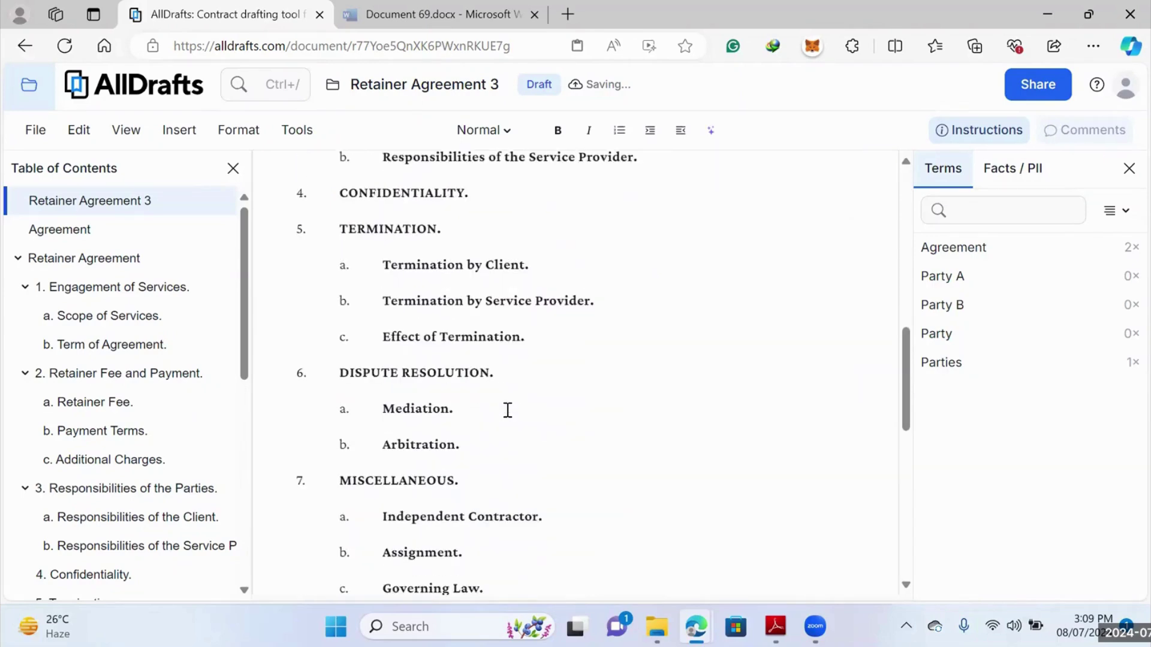
{"action": "scroll", "coordinate": [508, 413], "scroll_direction": "up", "scroll_amount": 4}
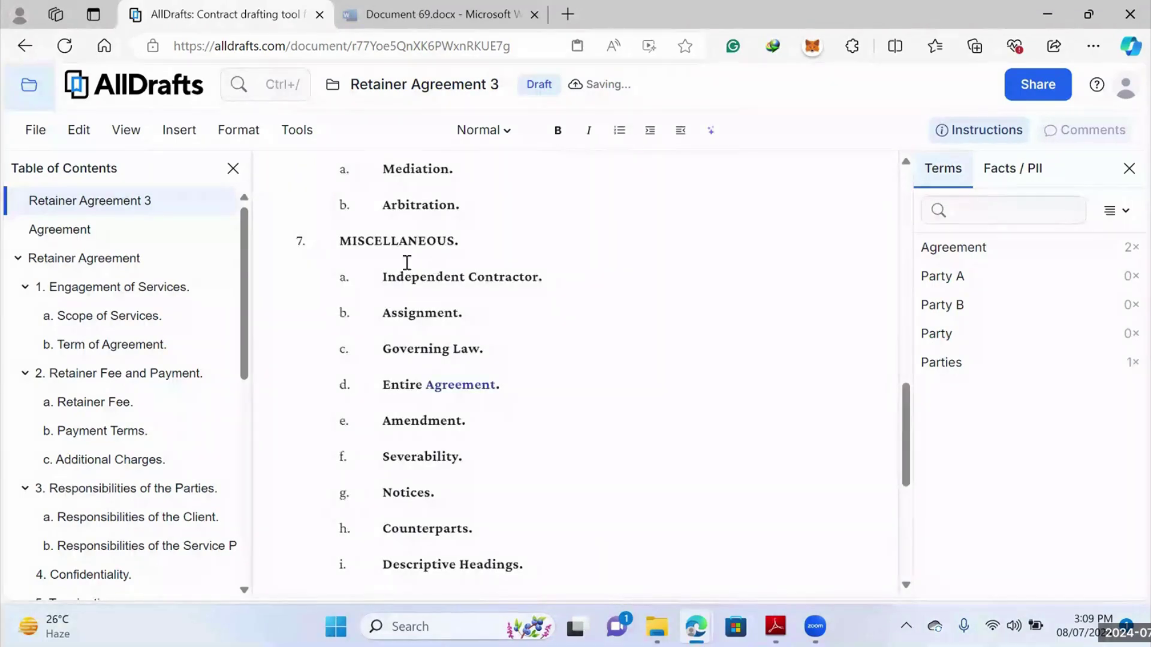
Select the Miscellaneous section through Descriptive Headings, then clear the selection
{"action": "left_click_drag", "start_coordinate": [342, 242], "coordinate": [537, 522]}
{"action": "scroll", "coordinate": [502, 376], "scroll_direction": "up", "scroll_amount": 6}
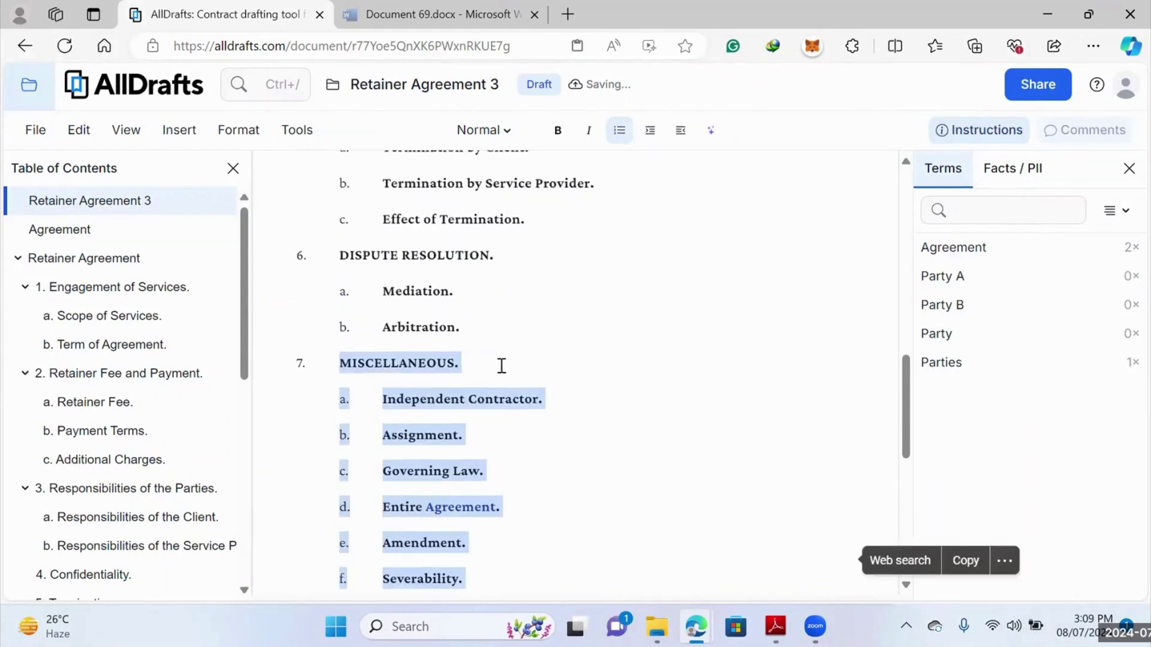
{"action": "scroll", "coordinate": [424, 281], "scroll_direction": "up", "scroll_amount": 6}
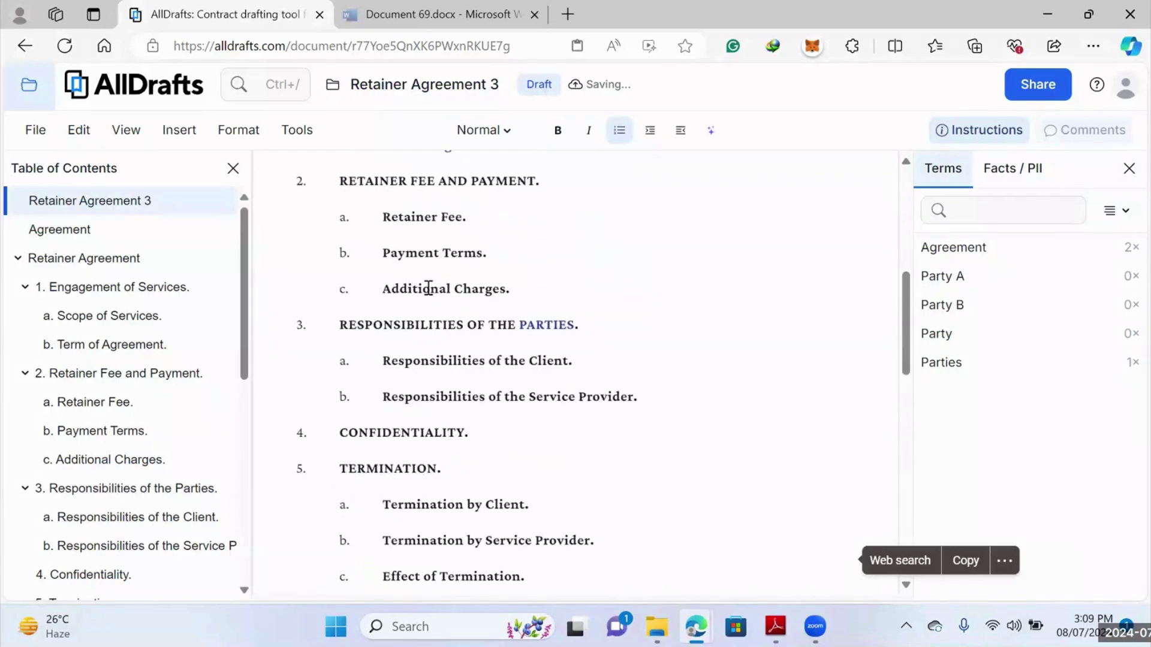
{"action": "scroll", "coordinate": [447, 302], "scroll_direction": "down", "scroll_amount": 15}
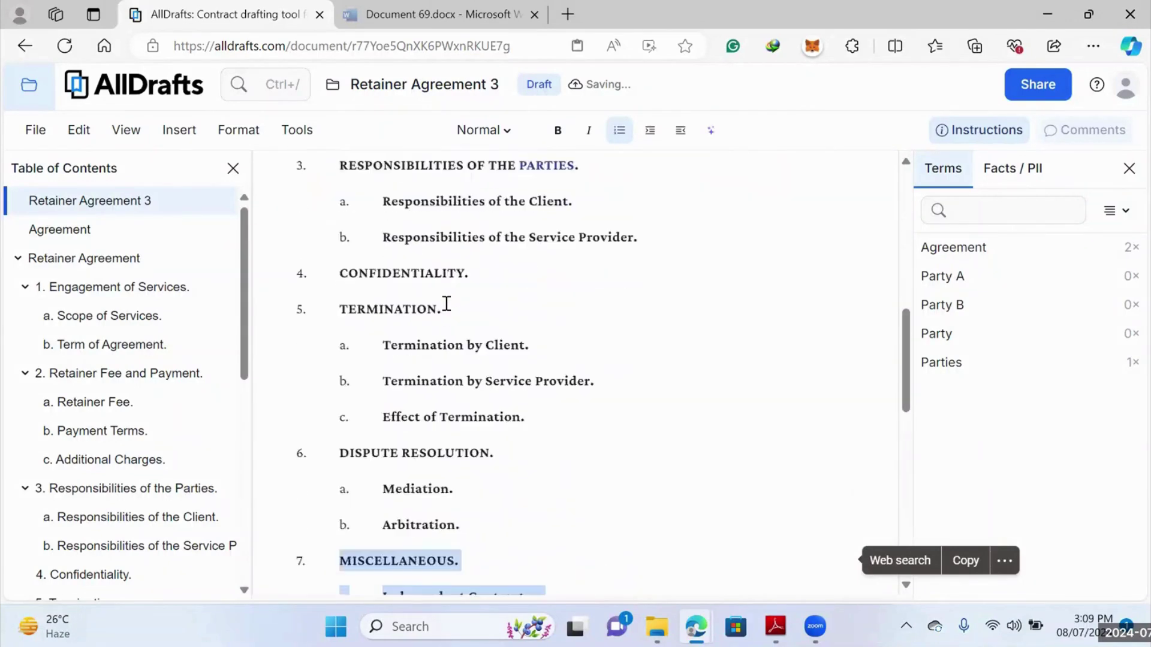
{"action": "scroll", "coordinate": [445, 303], "scroll_direction": "down", "scroll_amount": 2}
{"action": "scroll", "coordinate": [450, 300], "scroll_direction": "up", "scroll_amount": 9}
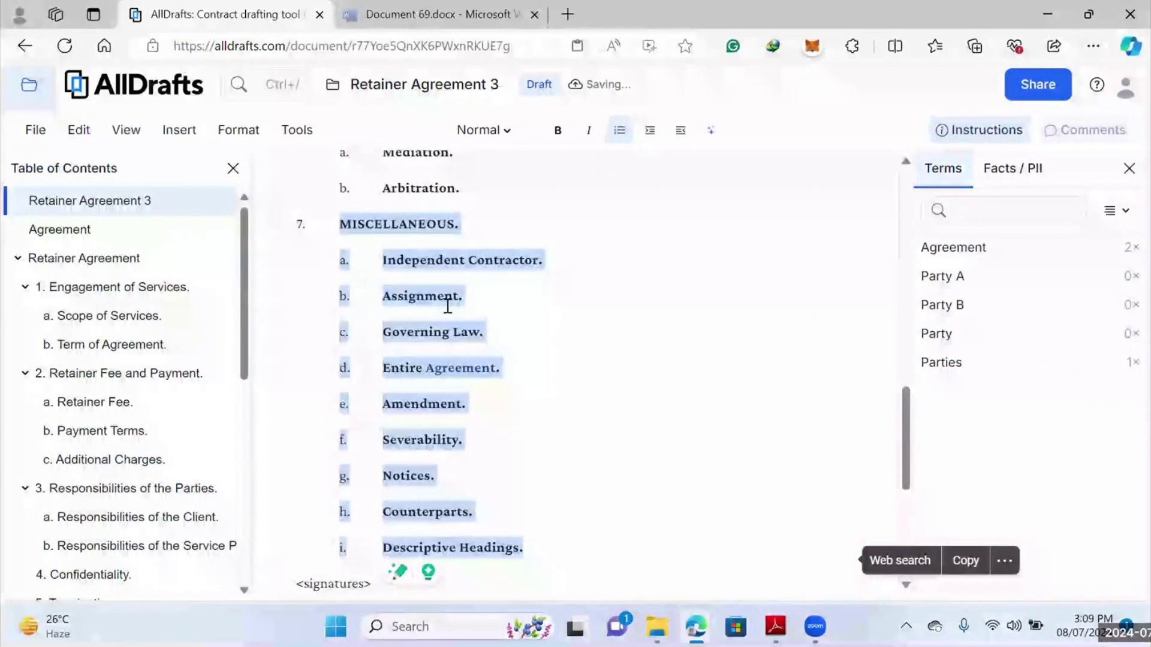
{"action": "left_click", "coordinate": [485, 346]}
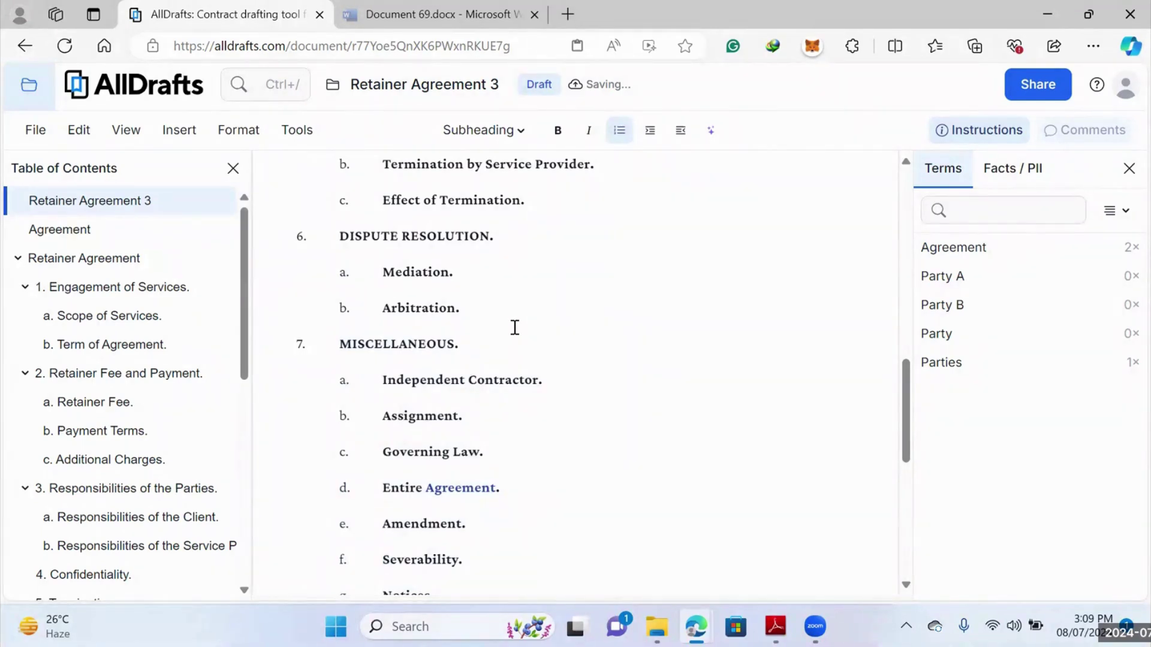
Add an empty item b. after Mediation, then switch to the Retainer Agreement PDF
{"action": "scroll", "coordinate": [512, 337], "scroll_direction": "up", "scroll_amount": 5}
{"action": "scroll", "coordinate": [512, 337], "scroll_direction": "up", "scroll_amount": 5}
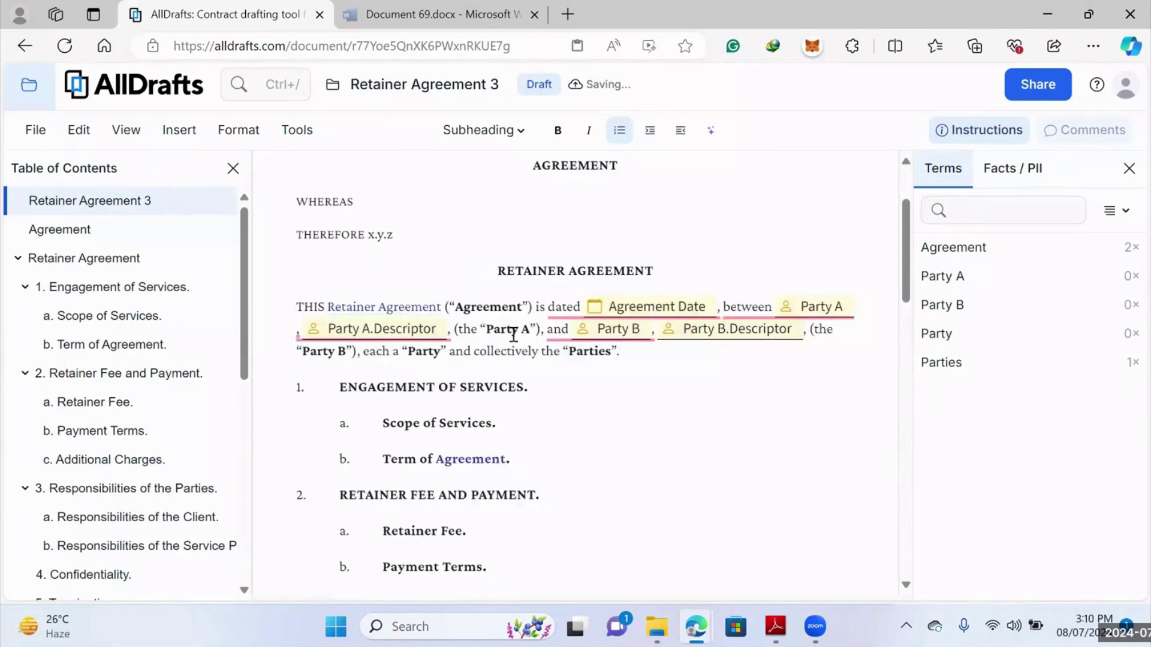
{"action": "scroll", "coordinate": [511, 336], "scroll_direction": "down", "scroll_amount": 4}
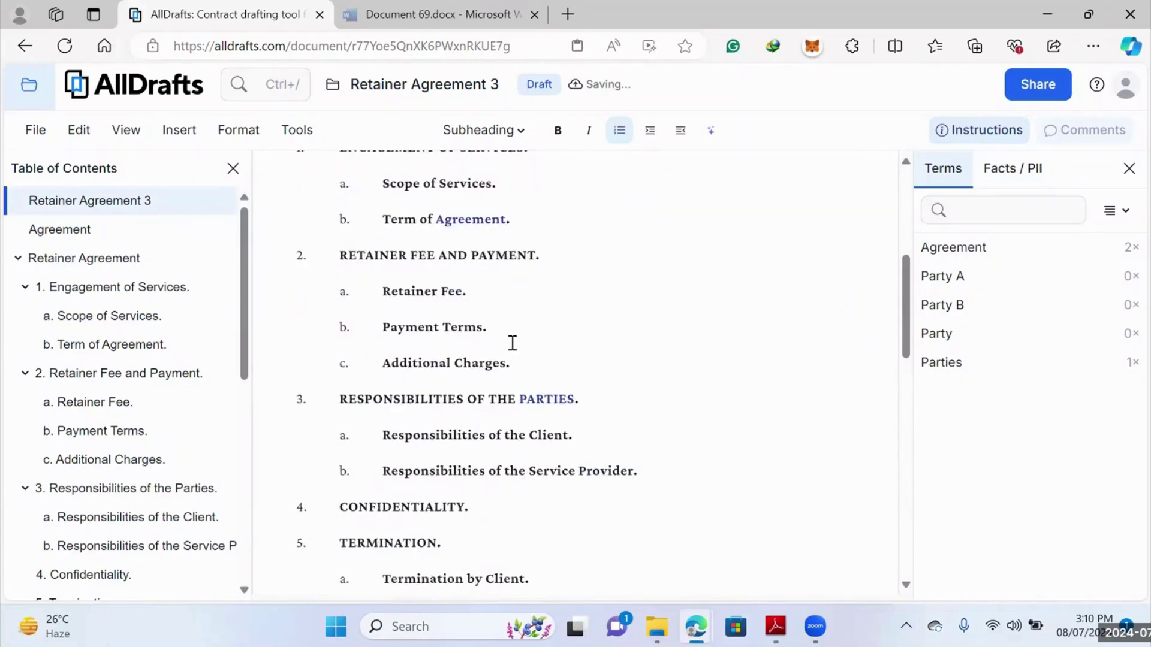
{"action": "scroll", "coordinate": [512, 348], "scroll_direction": "down", "scroll_amount": 6}
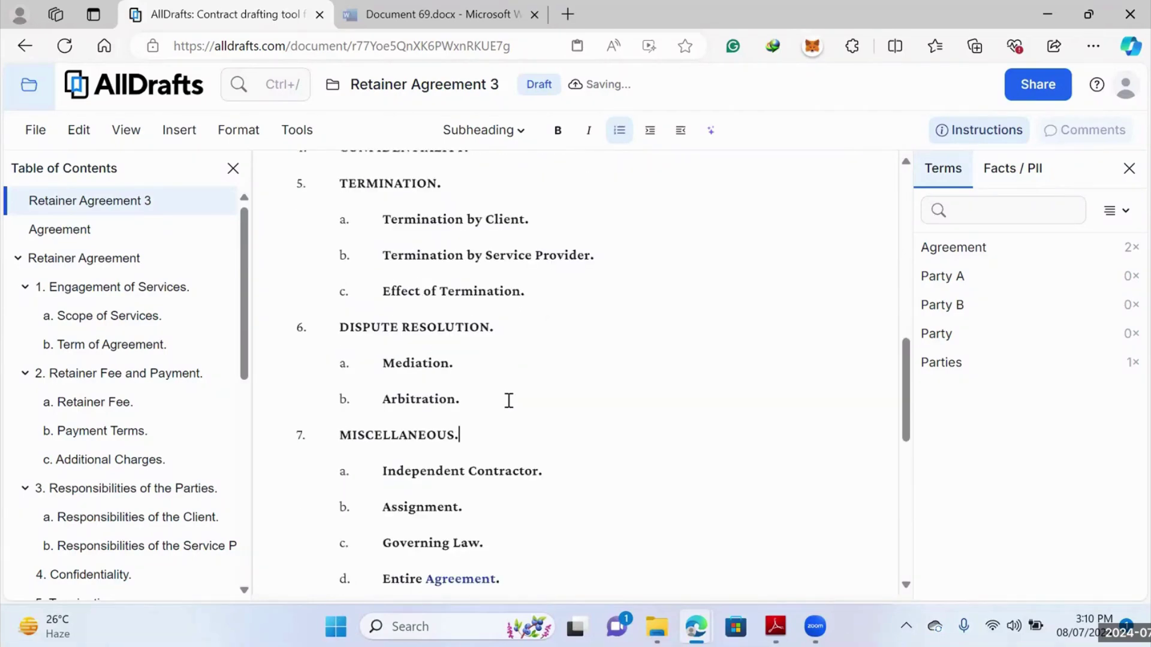
{"action": "scroll", "coordinate": [509, 400], "scroll_direction": "down", "scroll_amount": 2}
{"action": "scroll", "coordinate": [509, 400], "scroll_direction": "up", "scroll_amount": 4}
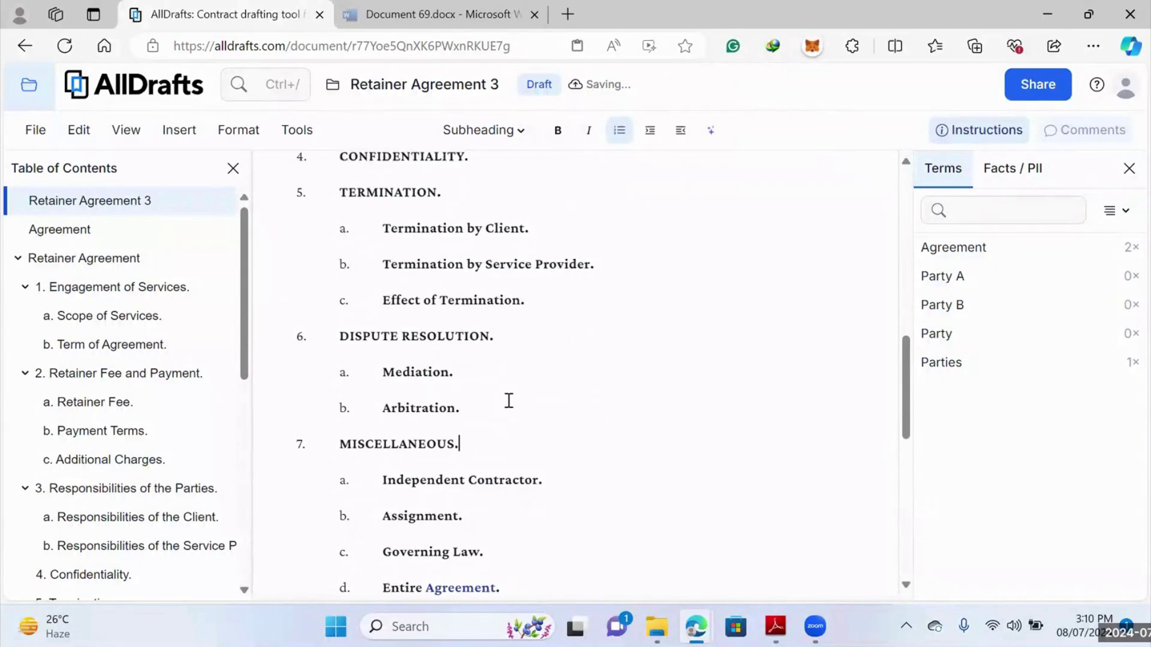
{"action": "scroll", "coordinate": [478, 403], "scroll_direction": "down", "scroll_amount": 8}
{"action": "scroll", "coordinate": [462, 319], "scroll_direction": "up", "scroll_amount": 4}
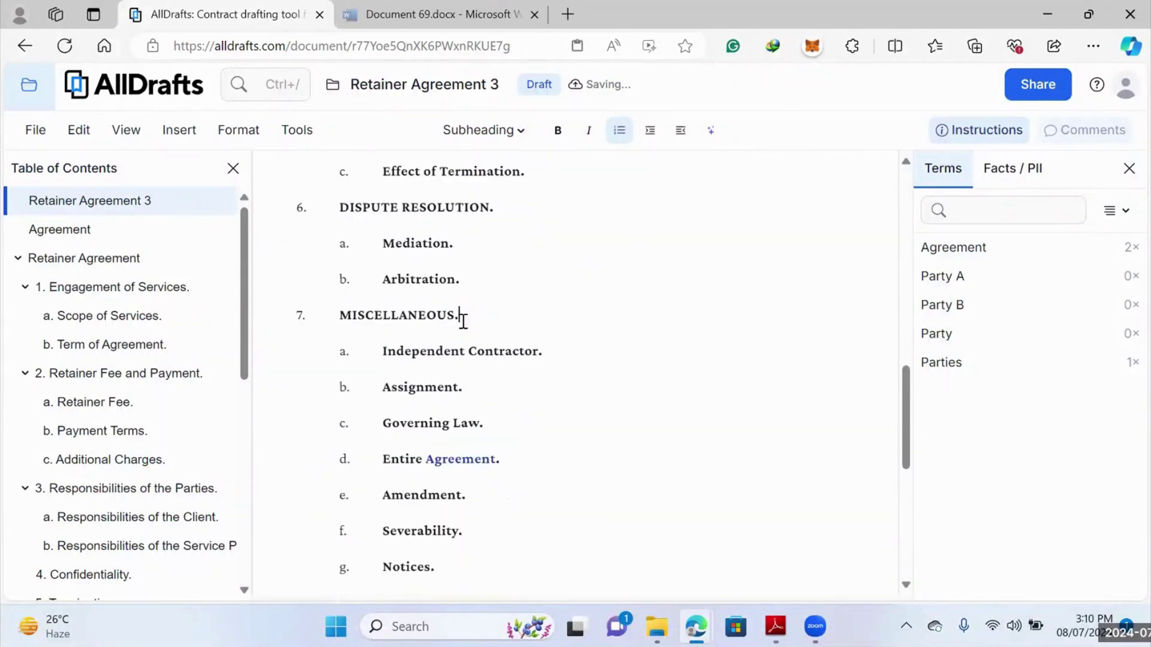
{"action": "left_click", "coordinate": [491, 249]}
{"action": "key", "text": "Return"}
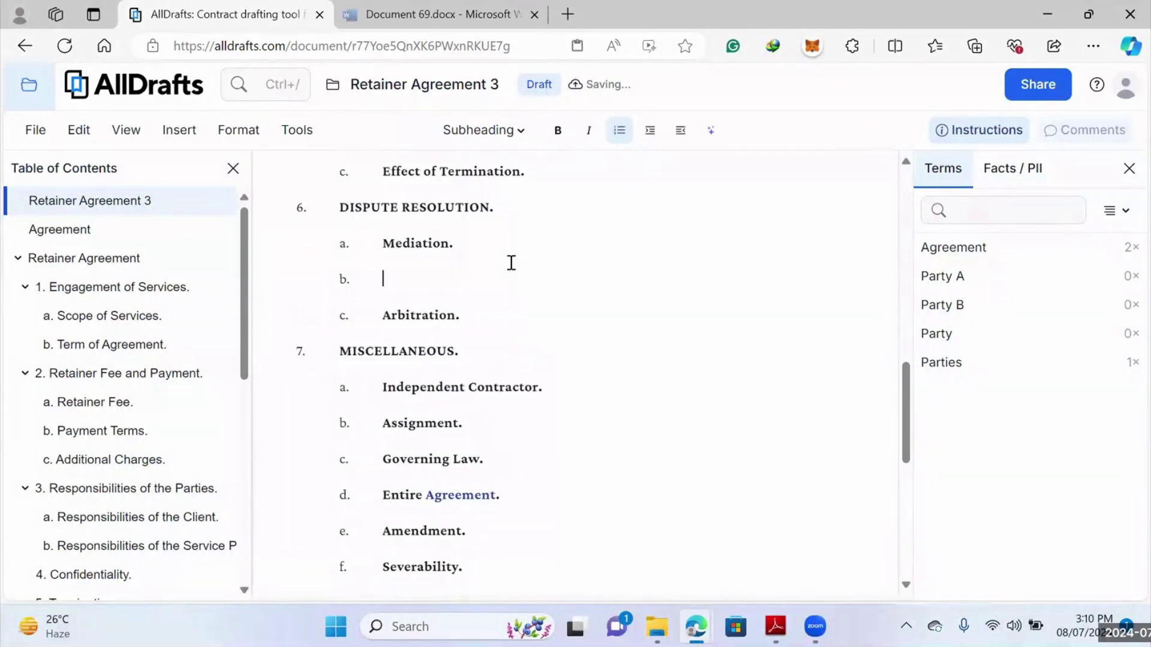
{"action": "left_click", "coordinate": [775, 627]}
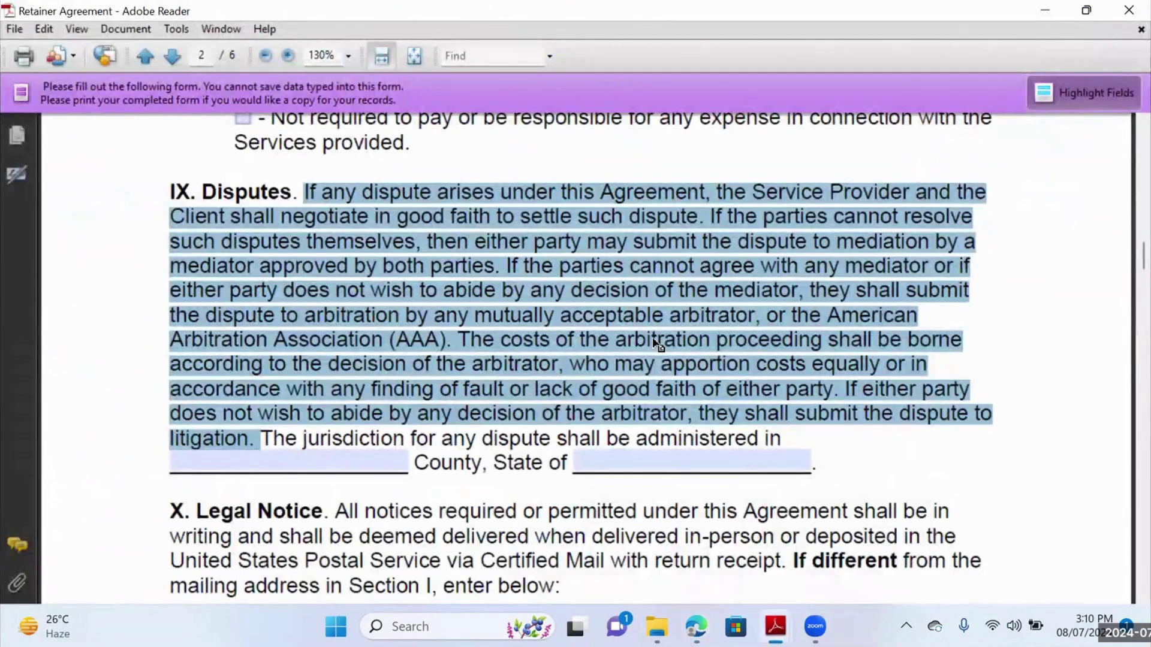
Paste the PDF's Disputes paragraph into Dispute Resolution item b
{"action": "key", "text": "alt+Tab"}
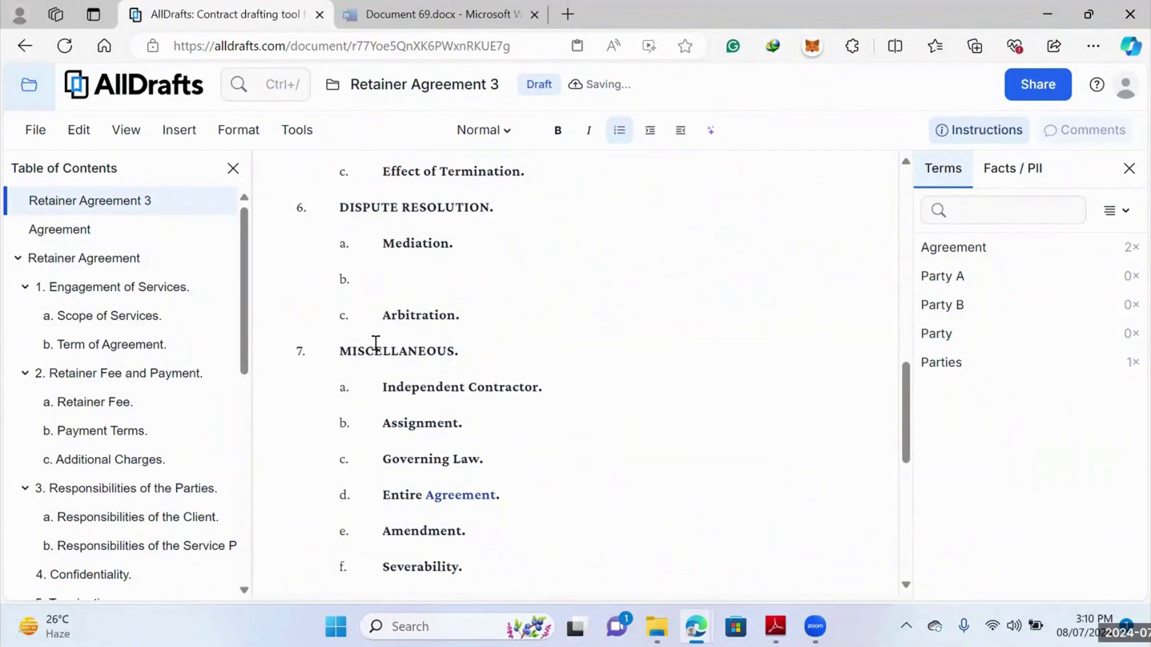
{"action": "type", "text": "If any dispute arises under this Agreement, the Service Provider and the Client shall negotiate in good faith to settle such dispute. If the parties cannot resolve such disputes themselves, then either party may submit the dispute to mediation by a mediator approved by both parties. If the parties cannot agree with any mediator or if either party does not wish to abide by any decision of the mediator, they shall submit the dispute to arbitration by any mutually acceptable arbitrator, or the American Arbitration Association (AAA). The costs of the arbitration proceeding shall be borne according to the decision of the arbitrator, who may apportion costs equally or in accordance with any finding of fault or lack of good faith of either party. If either party does not wish to abide by any decision of the arbitrator, they shall submit the dispute to litigation."}
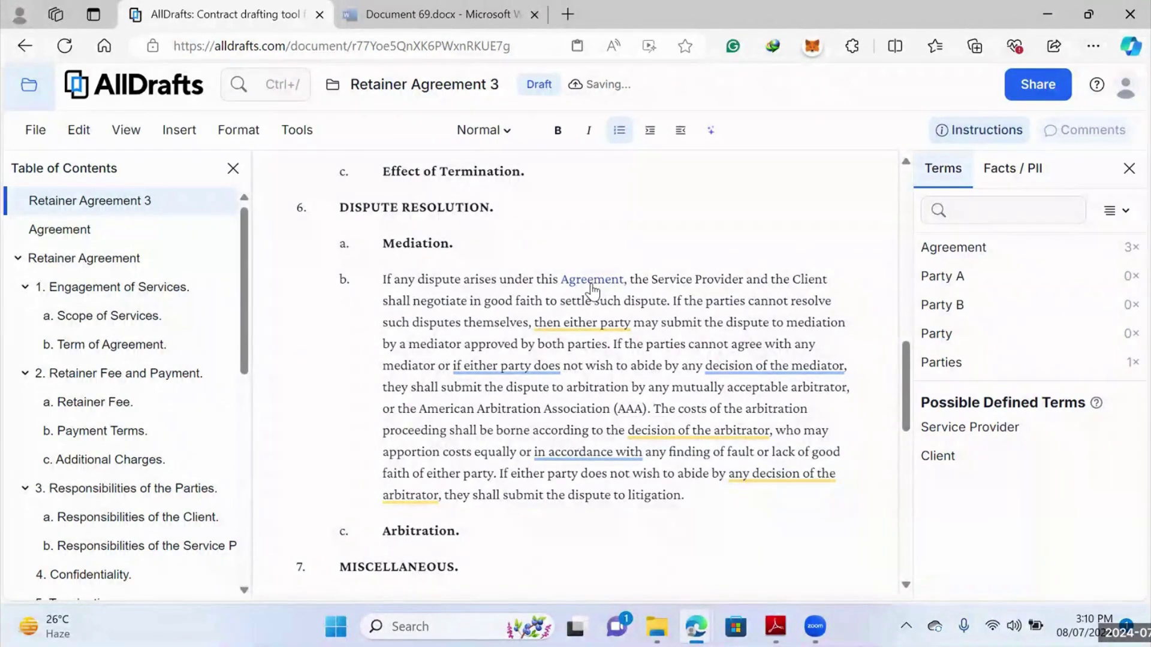
{"action": "double_click", "coordinate": [795, 280]}
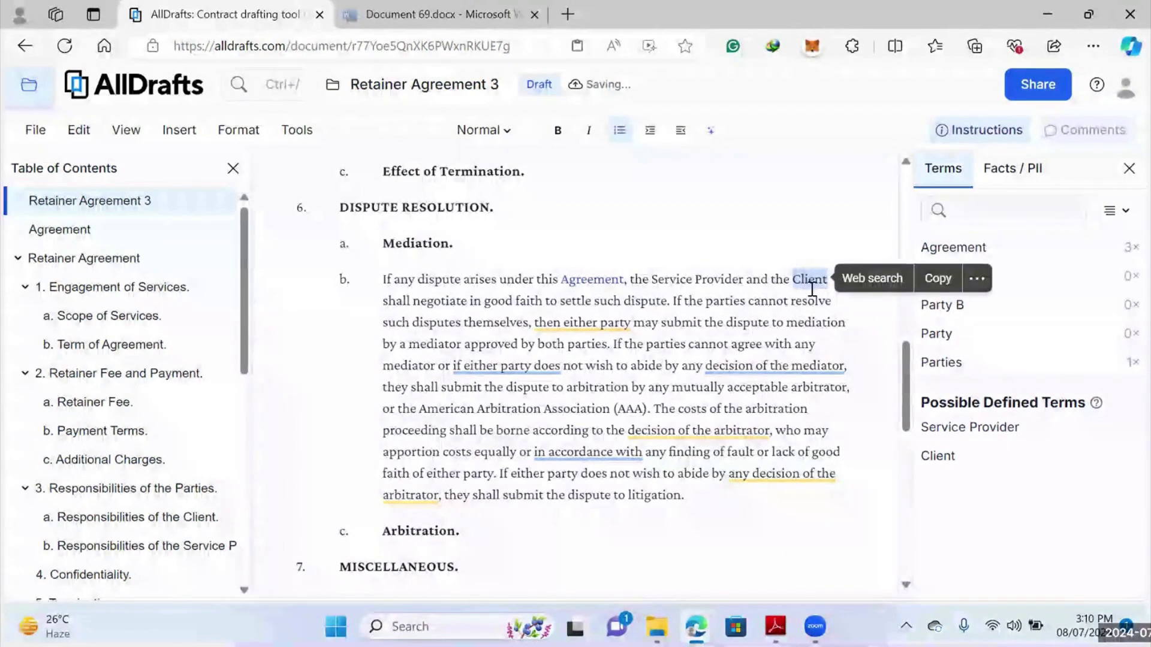
Revert the 'Retainer Fee.' item under section 2 to plain Normal text
{"action": "scroll", "coordinate": [540, 300], "scroll_direction": "down", "scroll_amount": 4}
{"action": "left_click", "coordinate": [498, 305]}
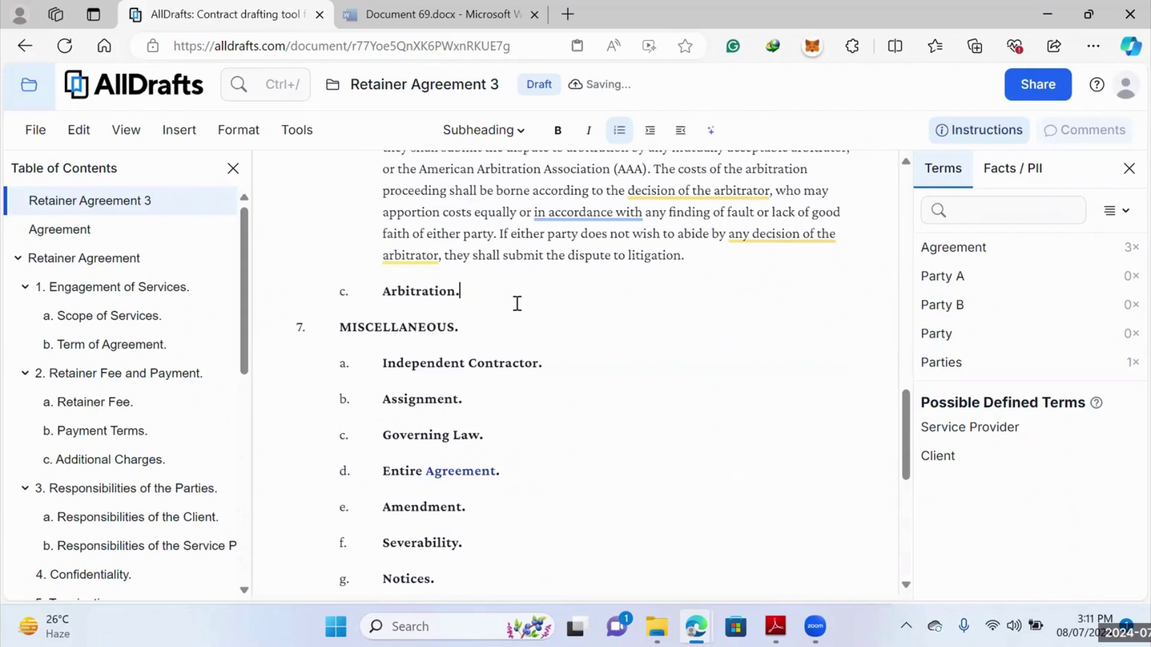
{"action": "key", "text": "ctrl+z"}
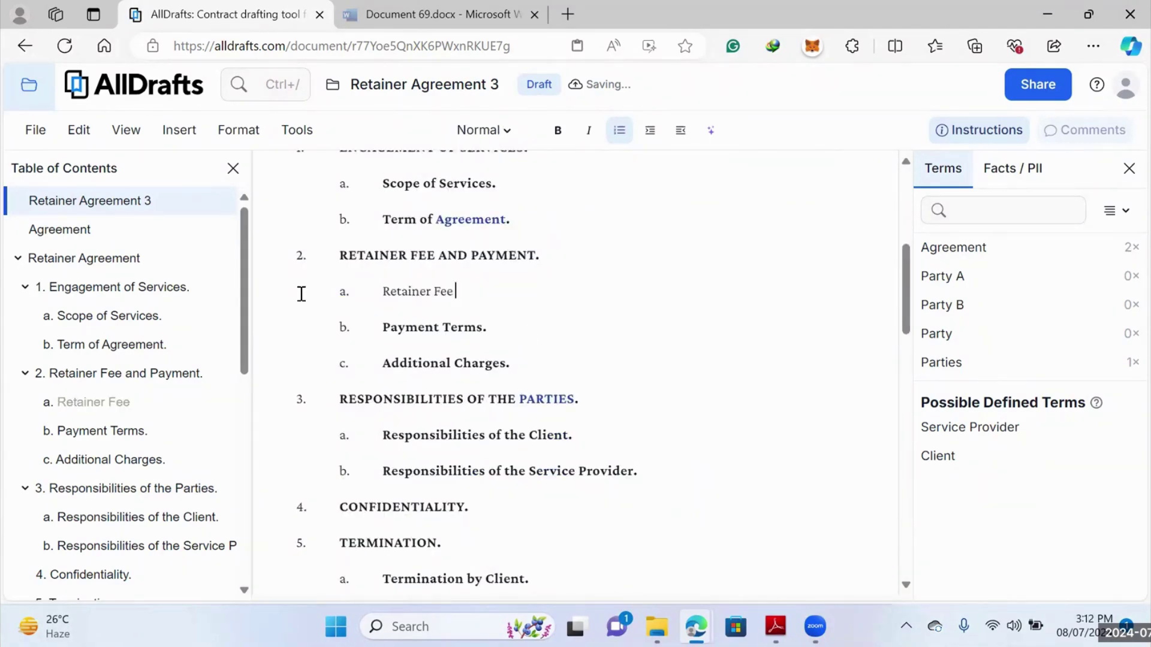
Search the clause database for 'Retainer Fee' and insert the Committee Chairperson fee clause into item 2a
{"action": "left_click", "coordinate": [175, 130]}
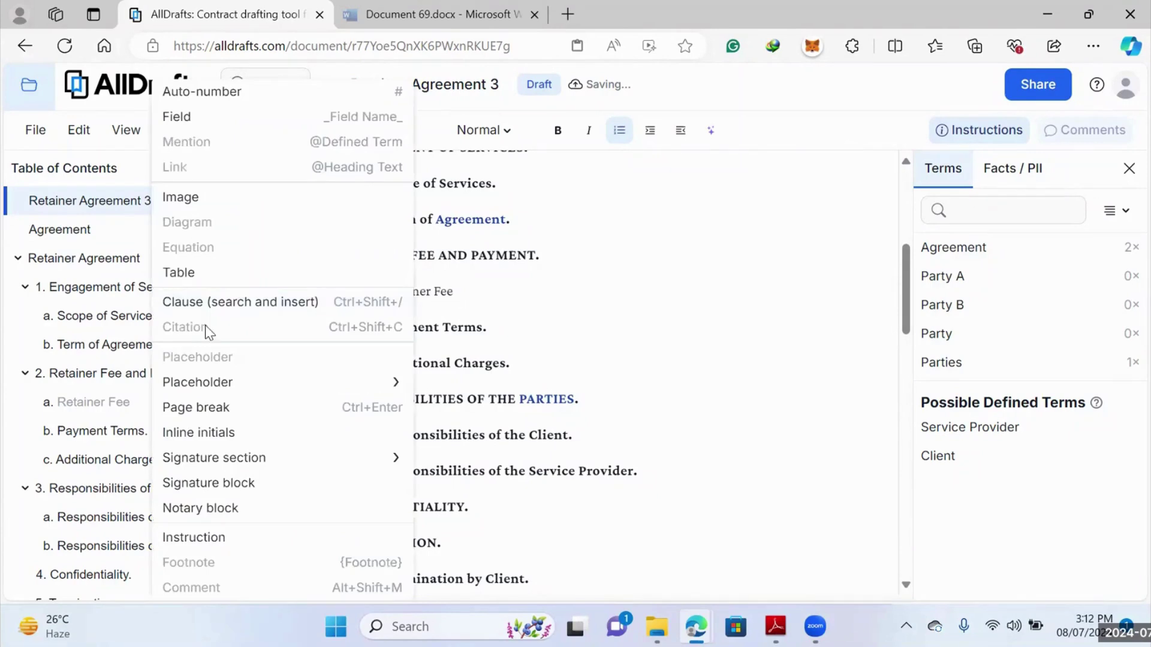
{"action": "left_click", "coordinate": [216, 304]}
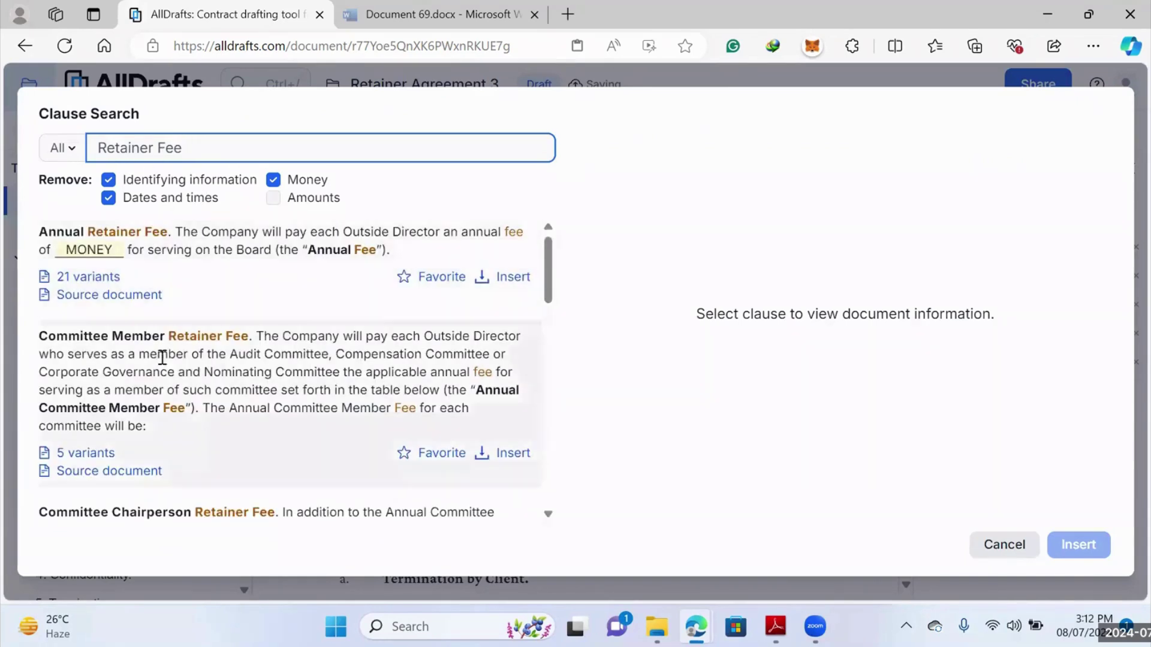
{"action": "scroll", "coordinate": [174, 380], "scroll_direction": "down", "scroll_amount": 10}
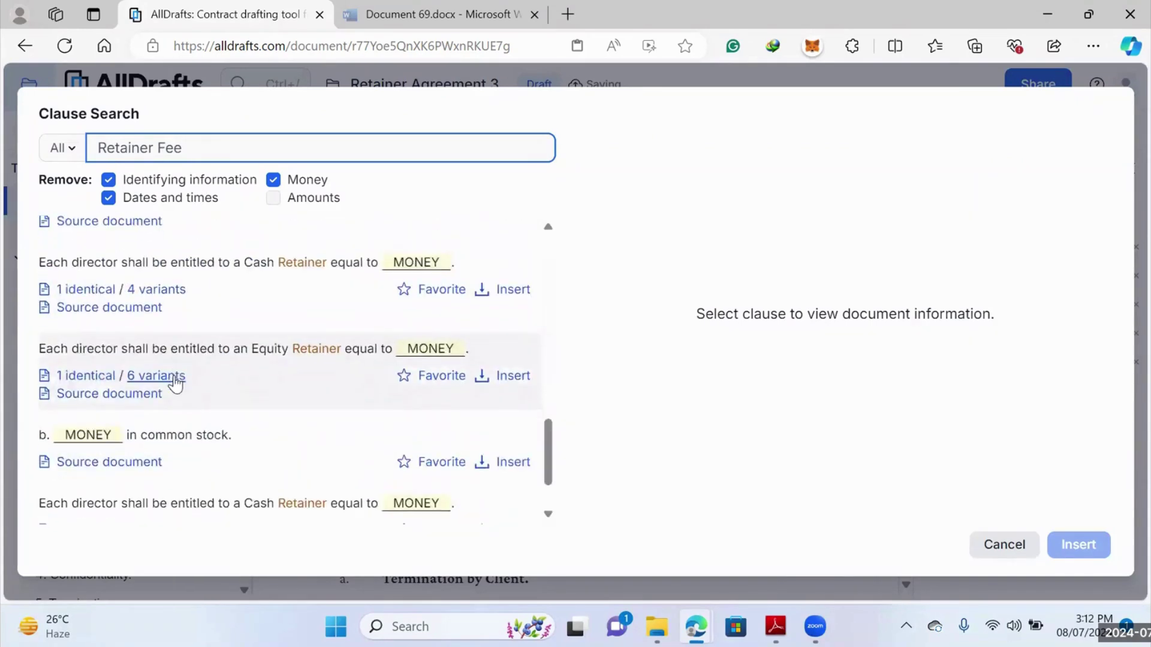
{"action": "scroll", "coordinate": [174, 369], "scroll_direction": "up", "scroll_amount": 10}
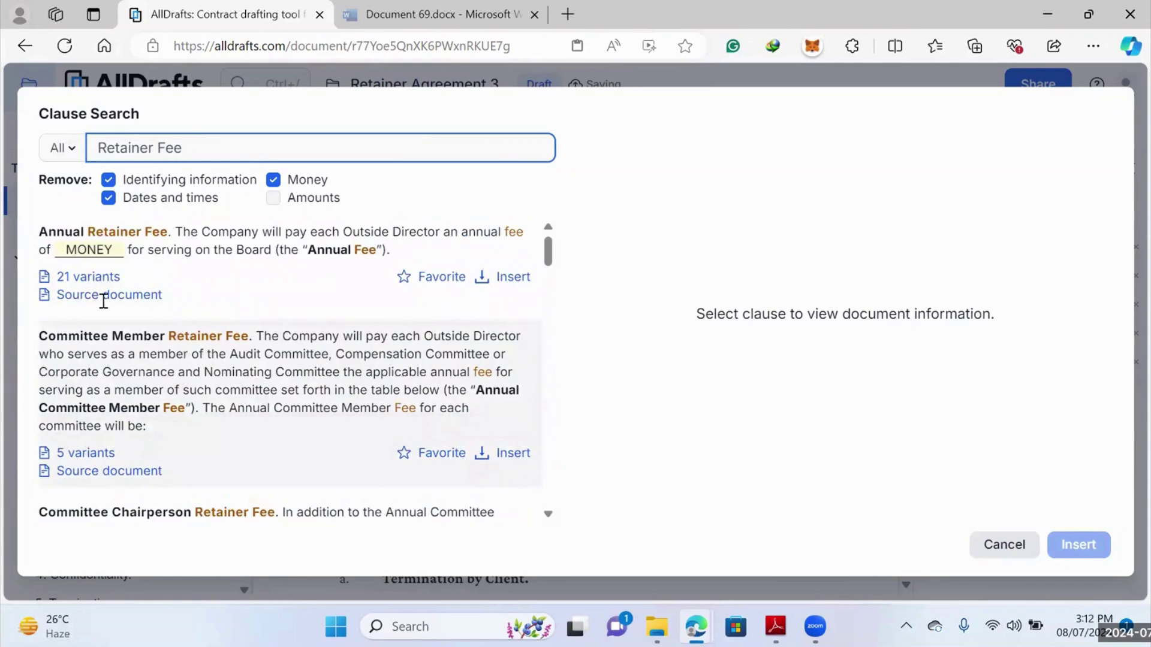
{"action": "left_click", "coordinate": [105, 454]}
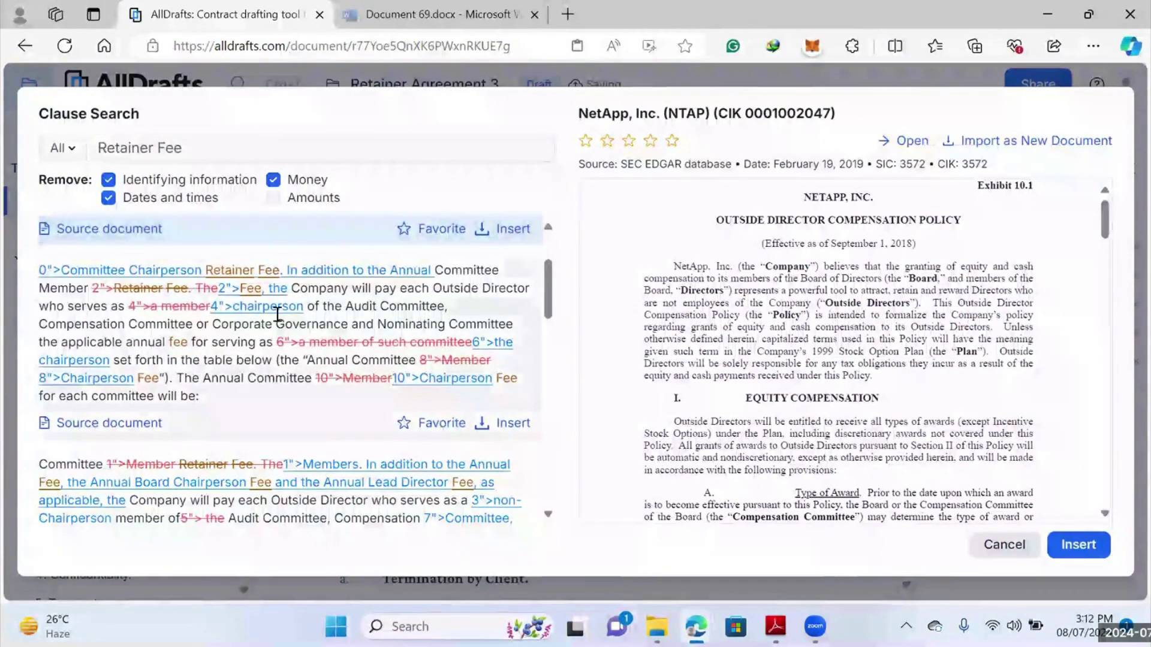
{"action": "scroll", "coordinate": [278, 314], "scroll_direction": "down", "scroll_amount": 5}
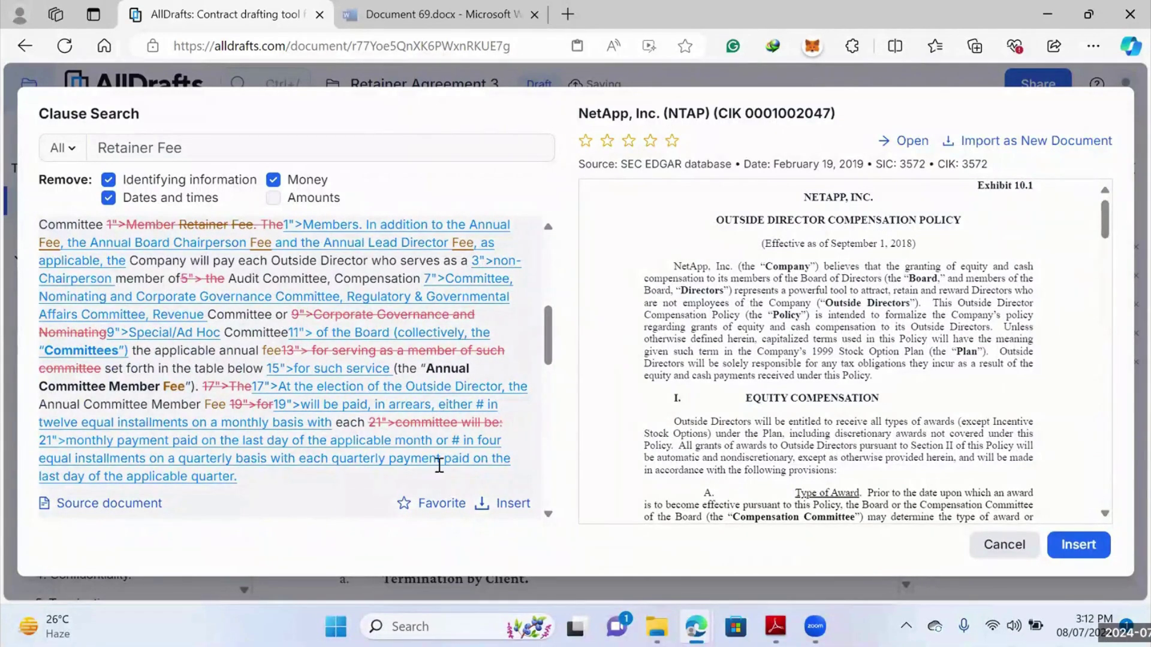
{"action": "scroll", "coordinate": [411, 365], "scroll_direction": "up", "scroll_amount": 3}
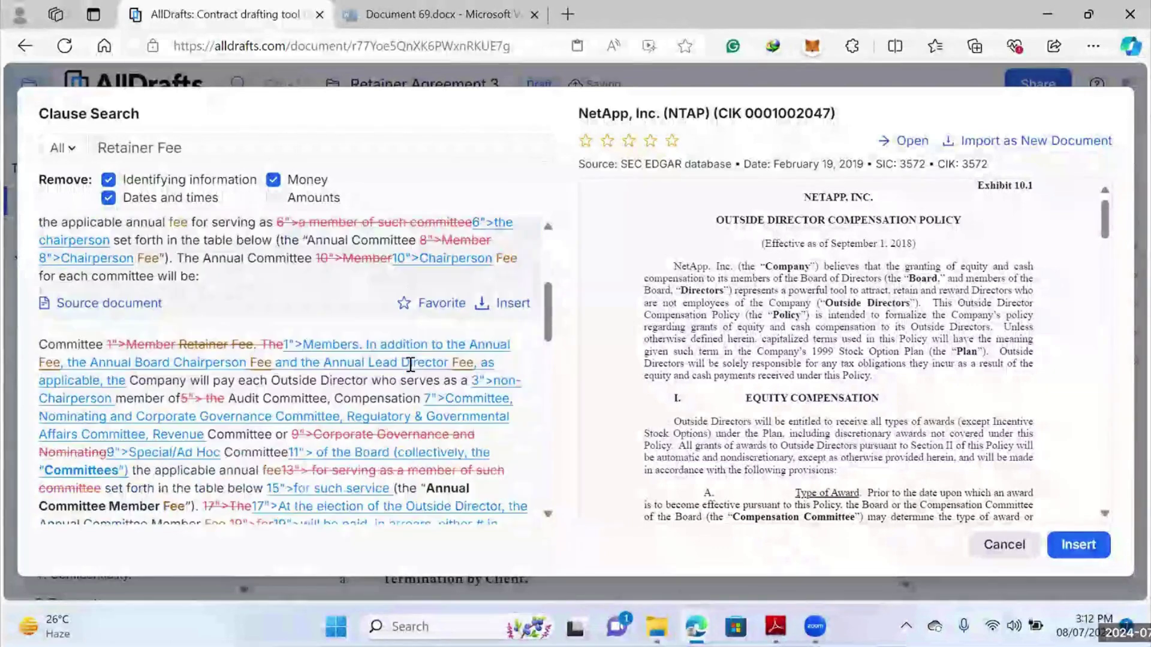
{"action": "scroll", "coordinate": [410, 365], "scroll_direction": "up", "scroll_amount": 2}
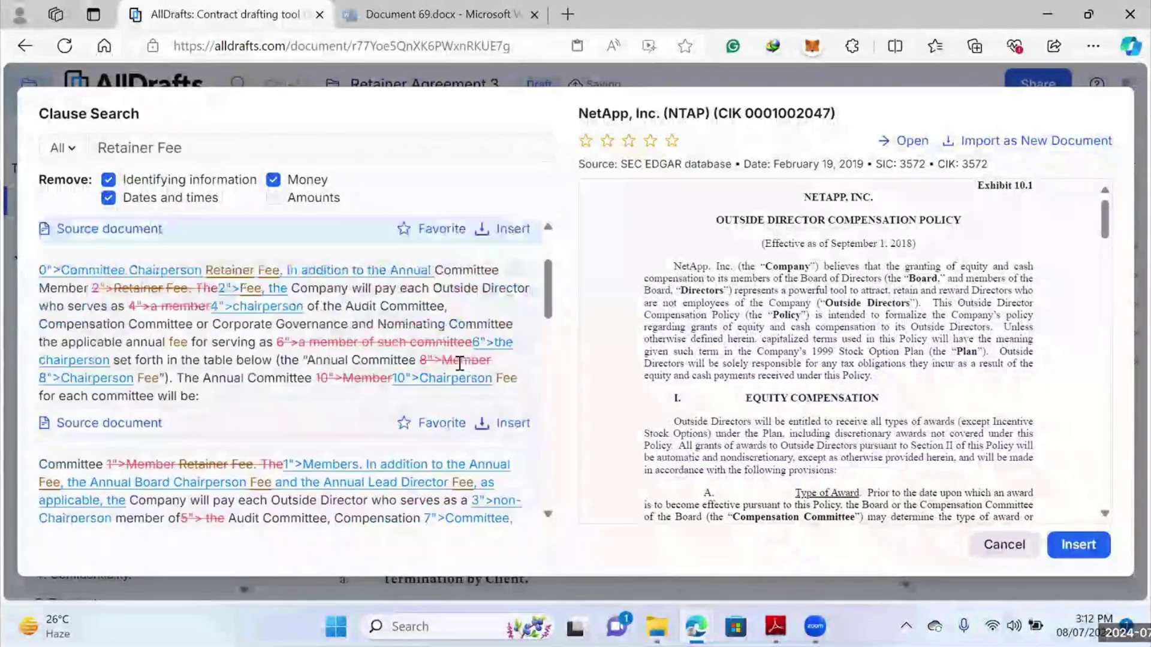
{"action": "left_click", "coordinate": [506, 427]}
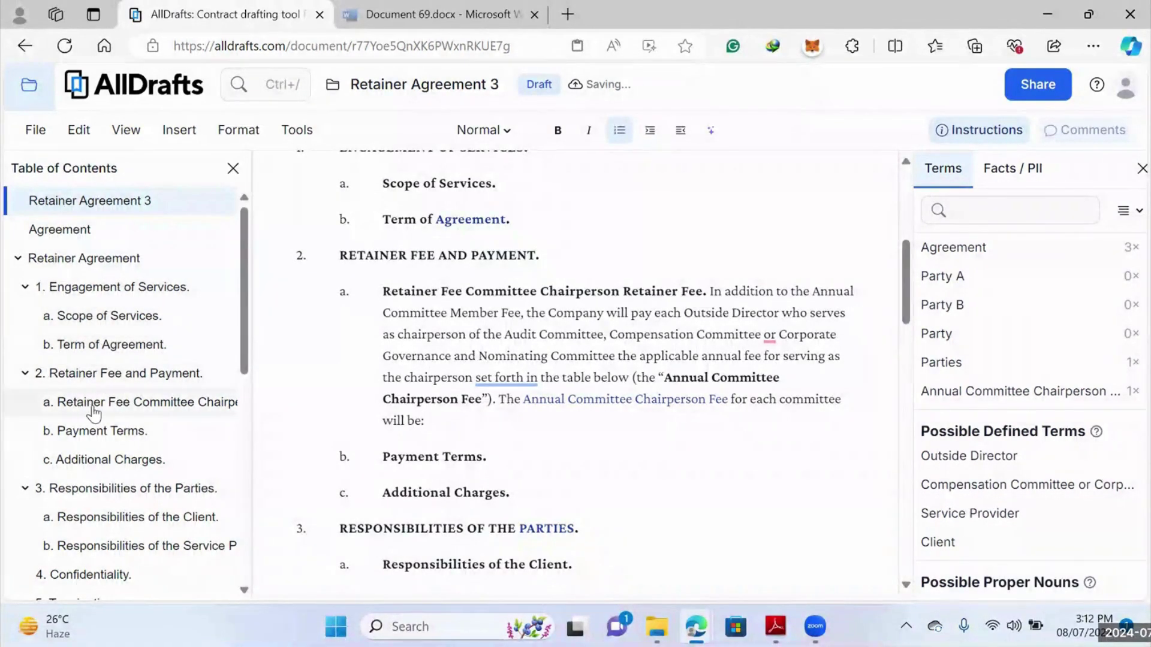
Show where the defined term Party is used, from the Terms panel
{"action": "left_click", "coordinate": [970, 335]}
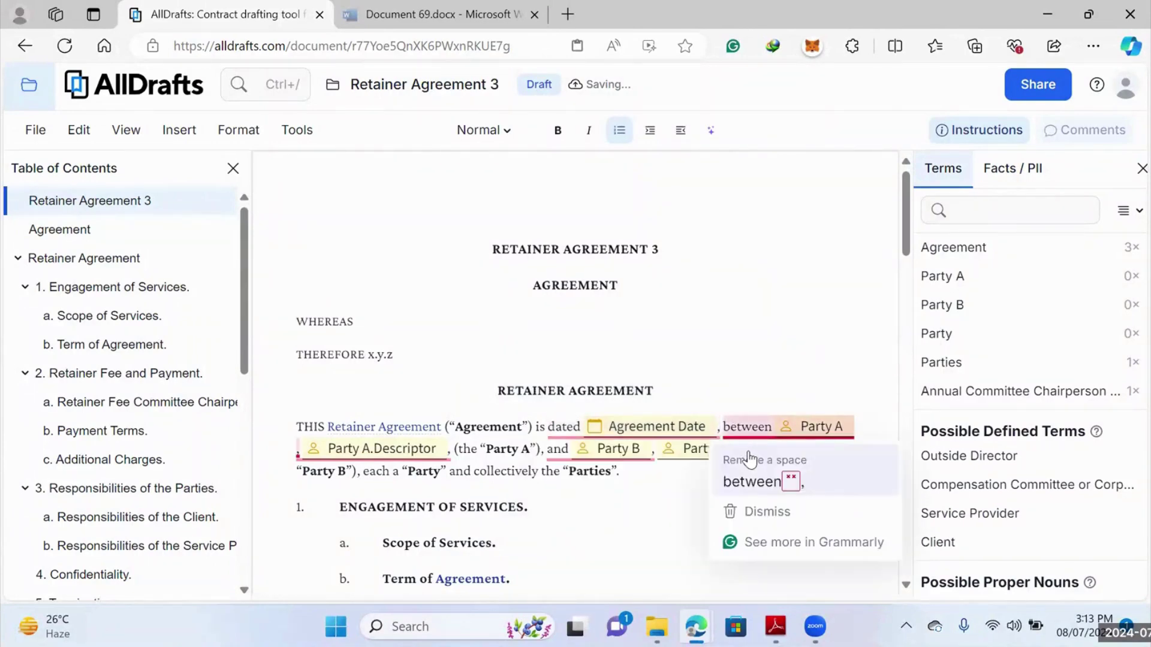
{"action": "left_click", "coordinate": [532, 346]}
{"action": "scroll", "coordinate": [536, 346], "scroll_direction": "down", "scroll_amount": 2}
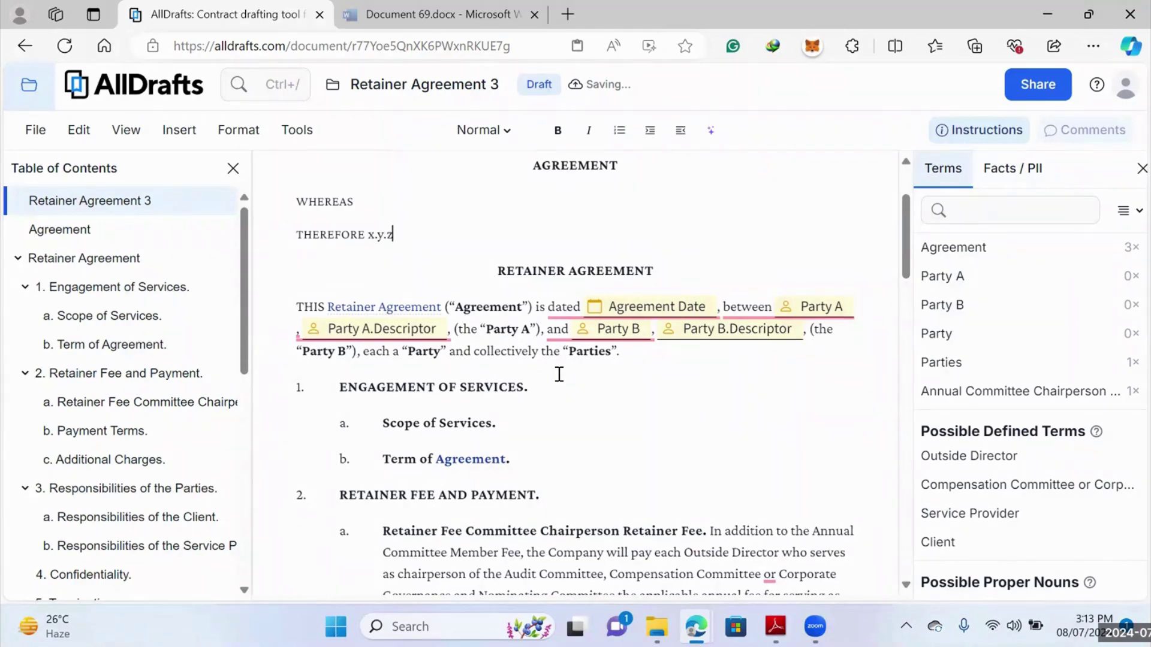
{"action": "scroll", "coordinate": [559, 374], "scroll_direction": "down", "scroll_amount": 2}
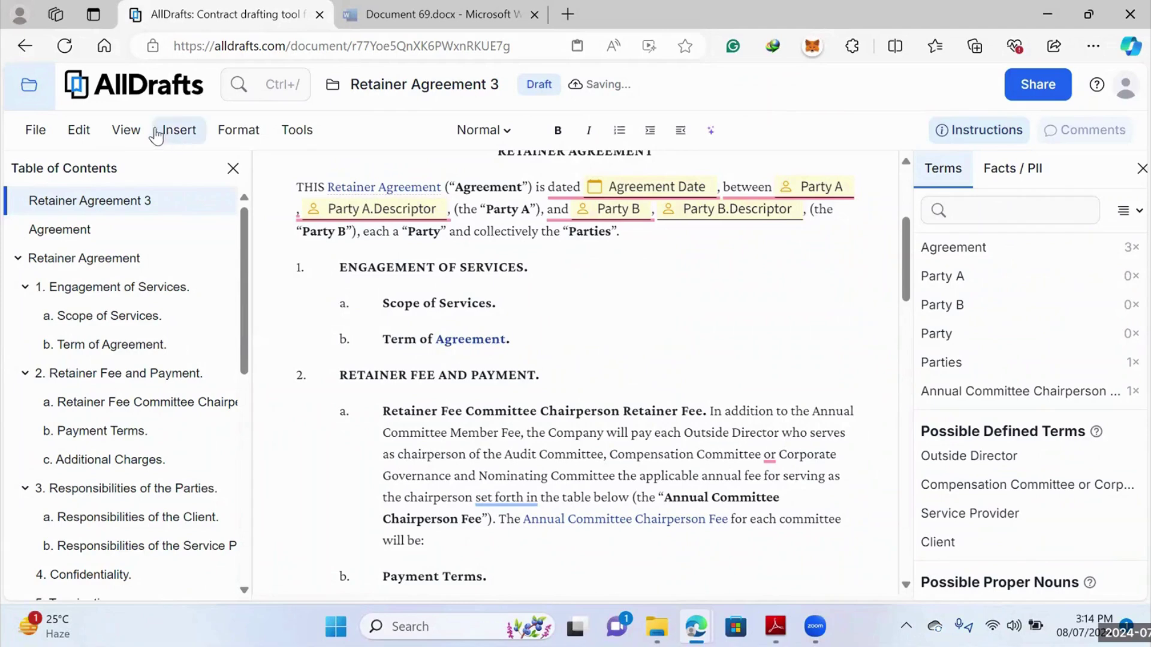
{"action": "left_click", "coordinate": [127, 133]}
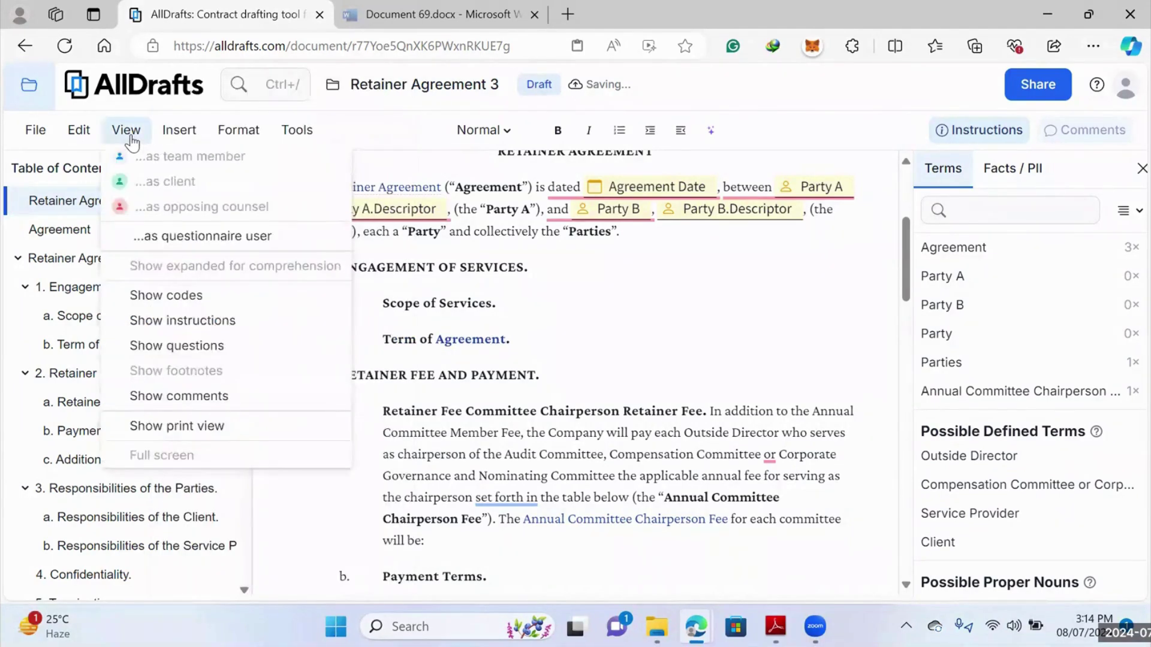
{"action": "left_click", "coordinate": [128, 138]}
{"action": "left_click", "coordinate": [128, 138]}
{"action": "left_click", "coordinate": [172, 252]}
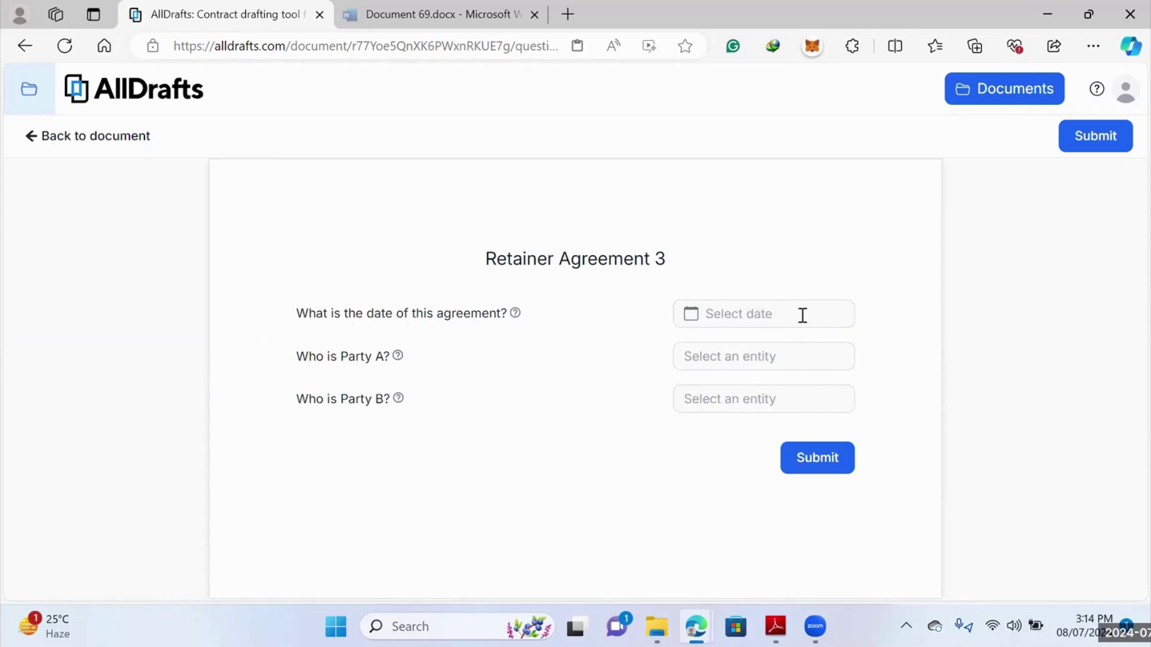
{"action": "left_click", "coordinate": [48, 142]}
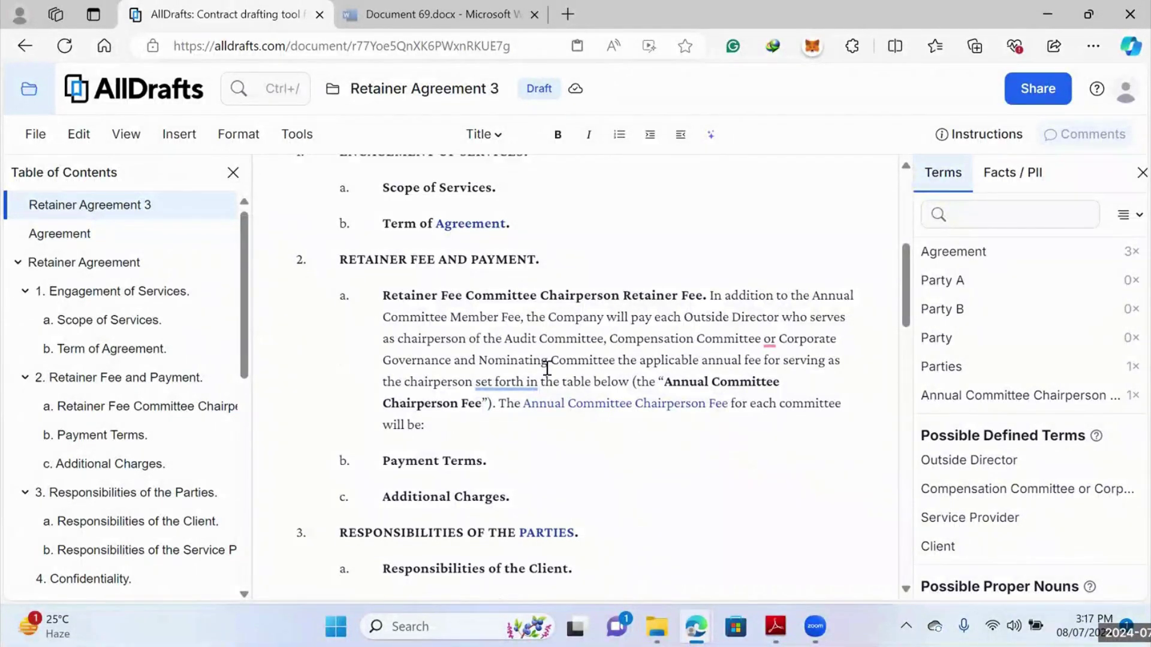
Add a team instruction above clause 2a: 'Assume that the fee is in USD, and you need only insert figures and not the synmbols'
{"action": "left_click", "coordinate": [472, 428]}
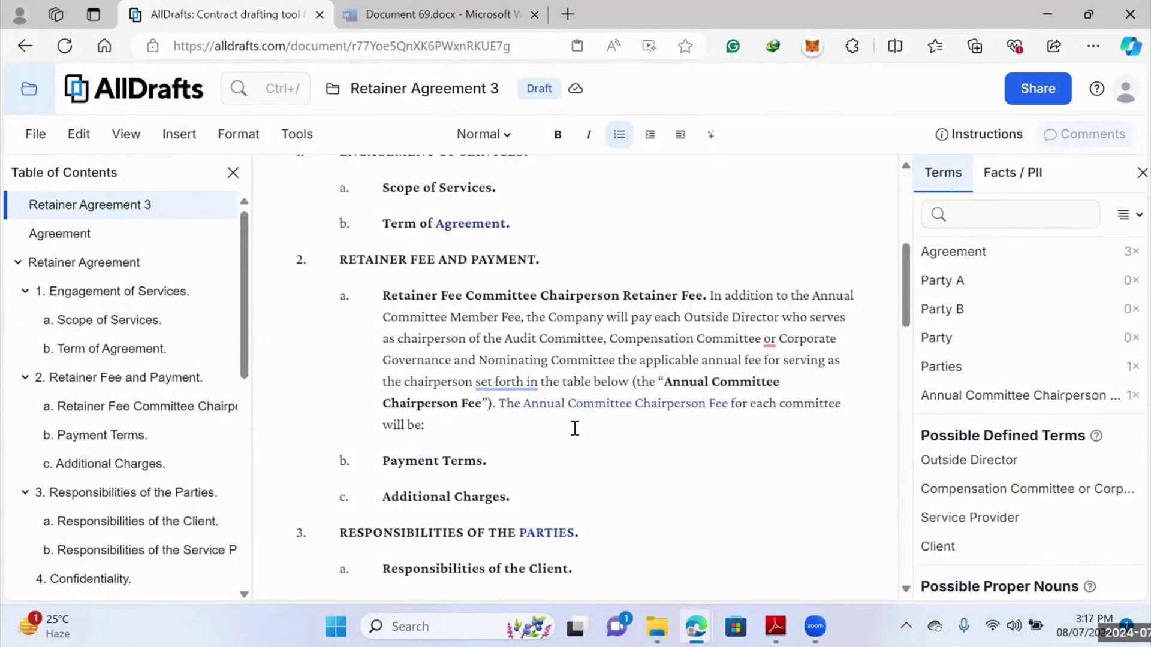
{"action": "left_click", "coordinate": [179, 134]}
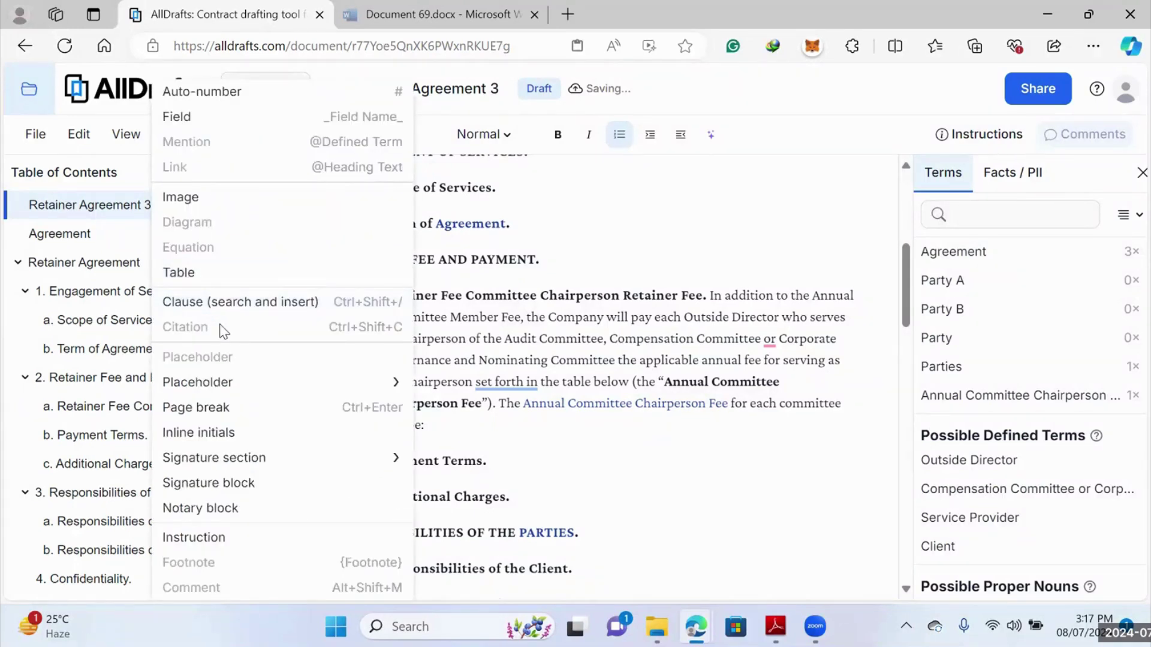
{"action": "left_click", "coordinate": [255, 526]}
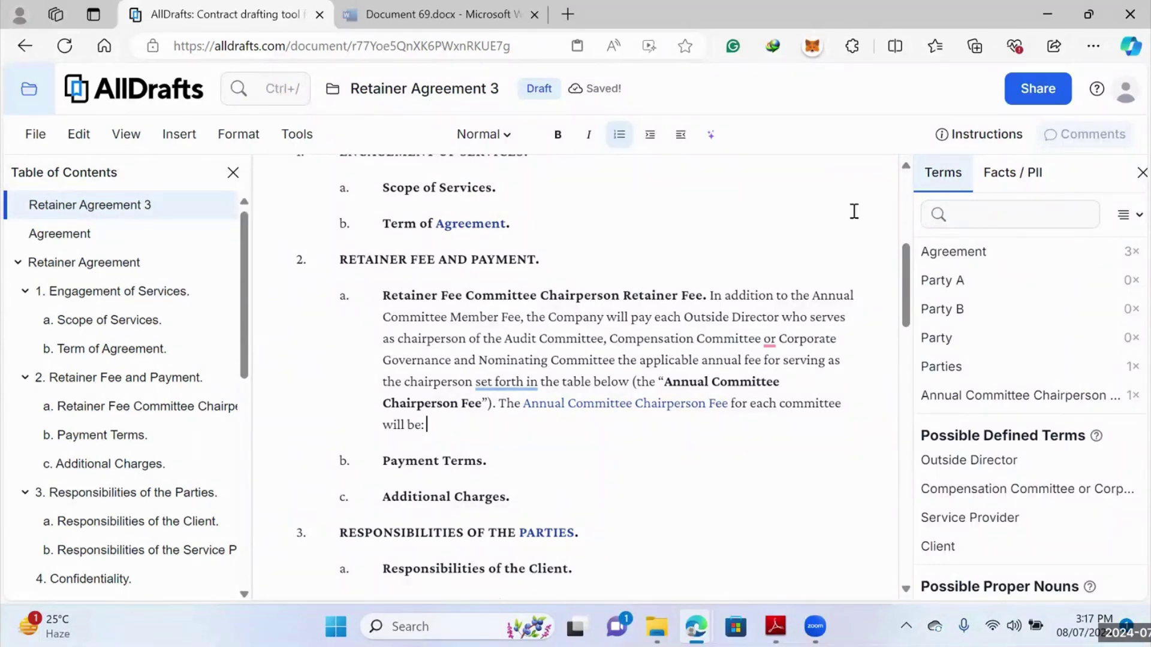
{"action": "left_click", "coordinate": [962, 138]}
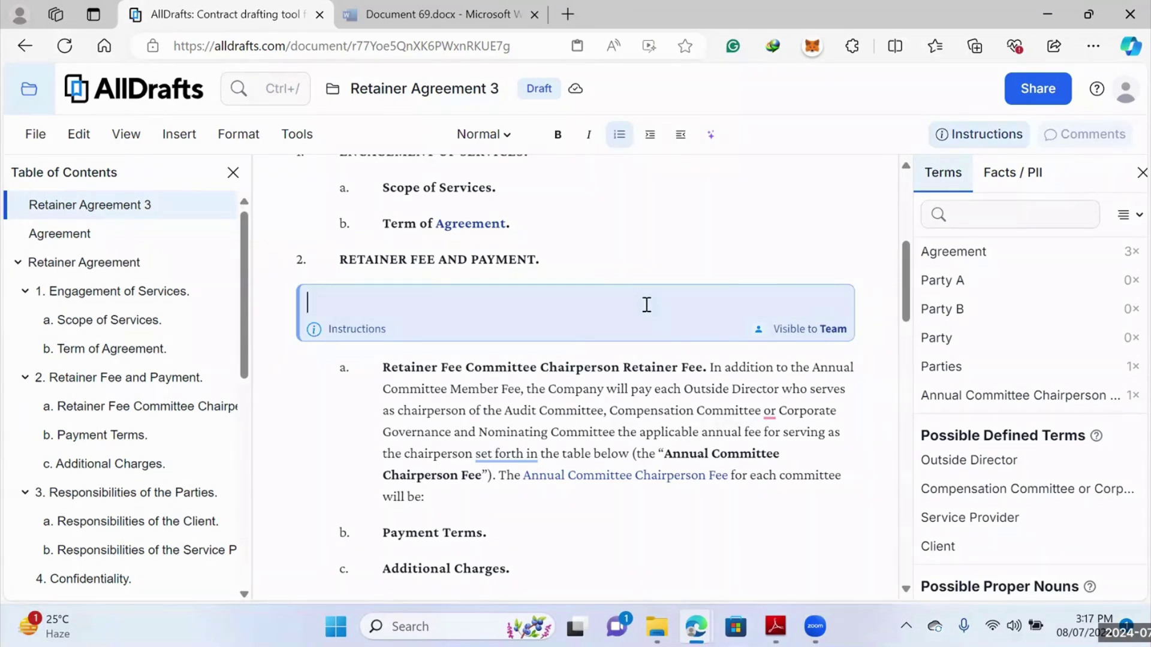
{"action": "type", "text": "Assume that the fee is in"}
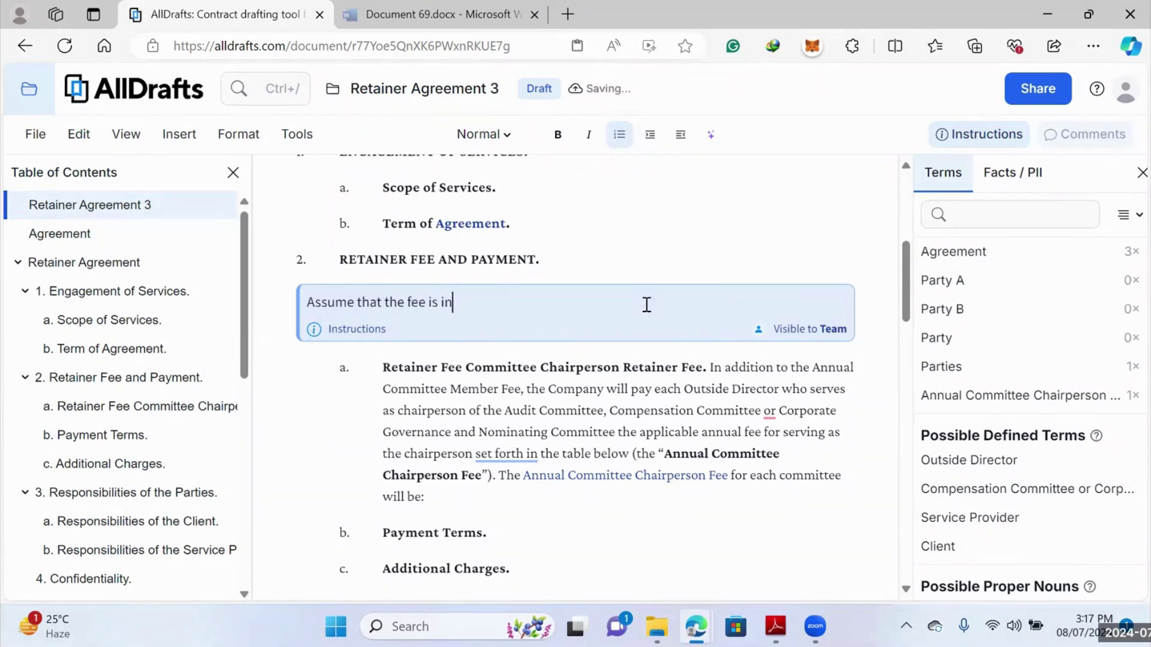
{"action": "type", "text": " USD, and you need only i"}
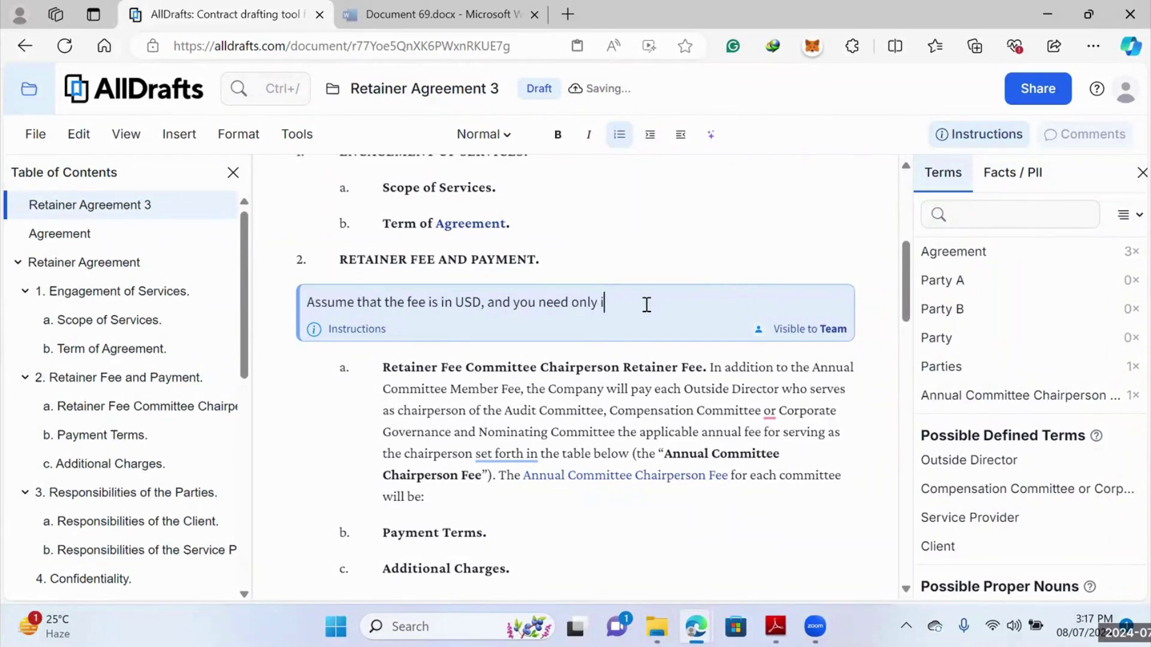
{"action": "type", "text": "nsert figures and not t"}
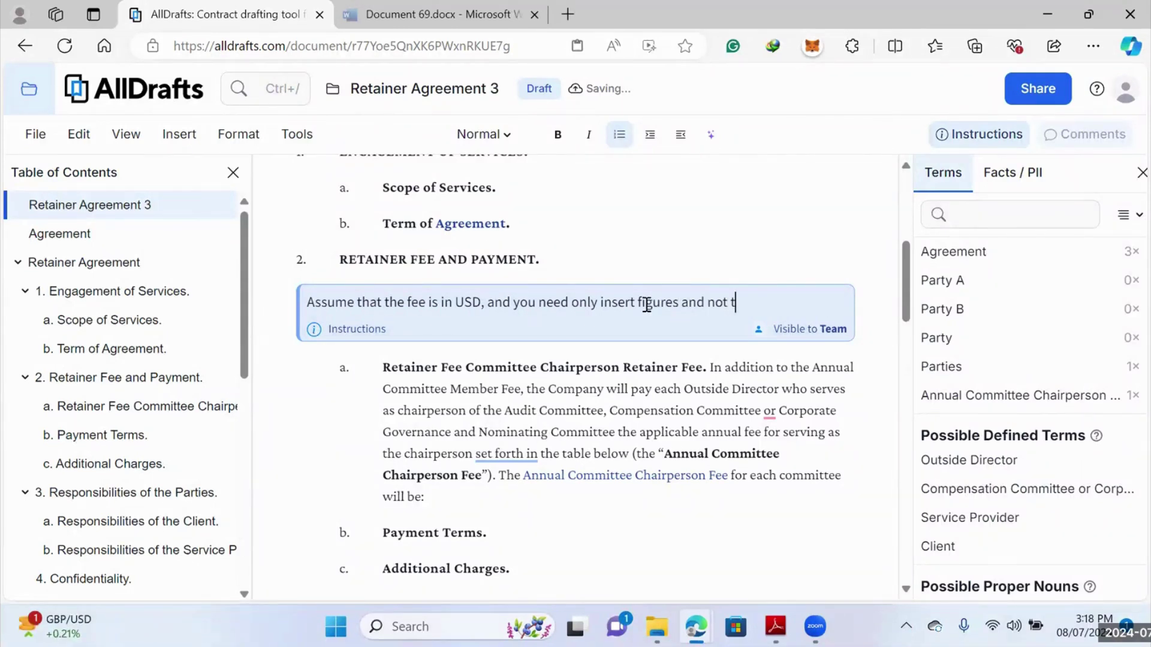
{"action": "type", "text": "he synmbols."}
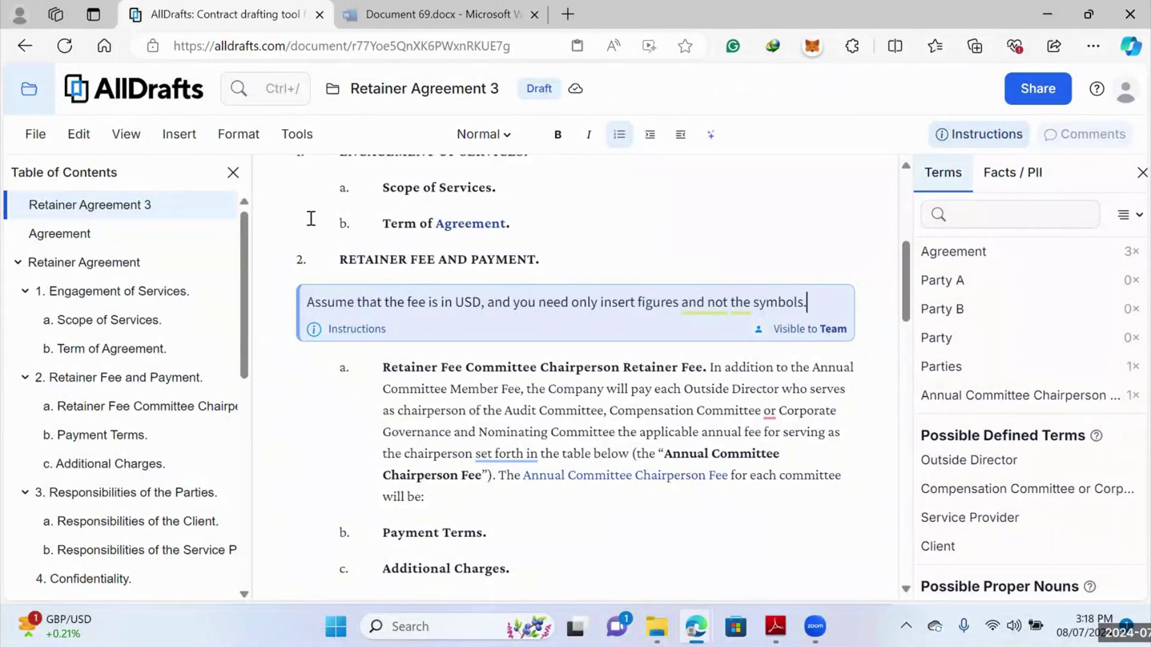
{"action": "left_click", "coordinate": [190, 139]}
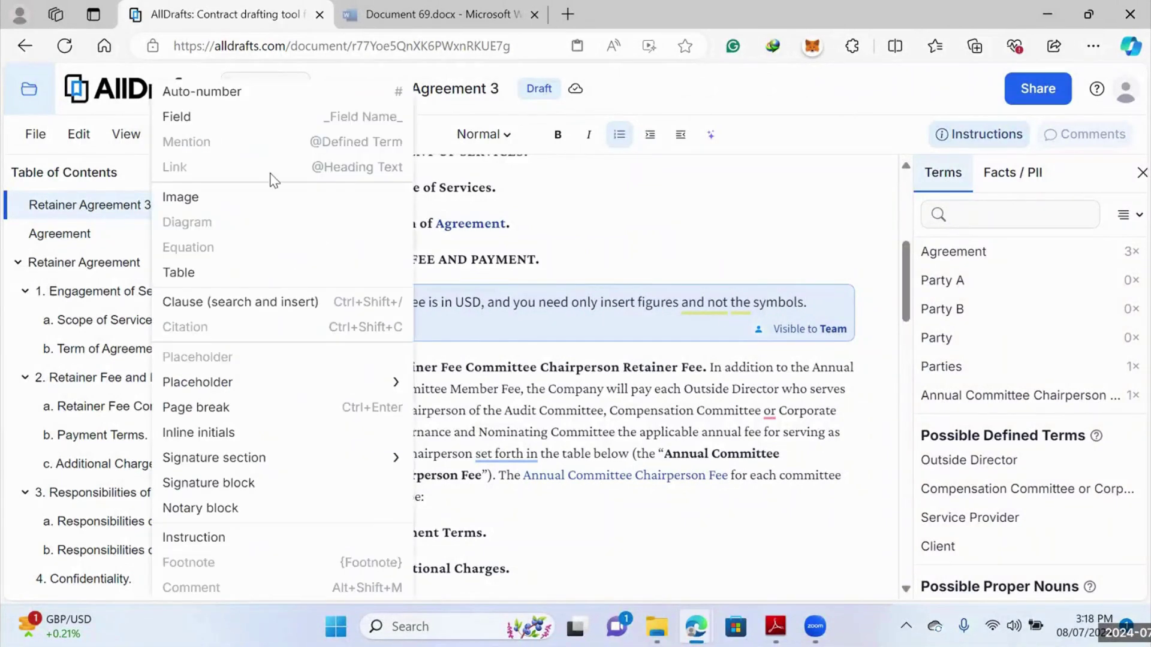
{"action": "left_click", "coordinate": [623, 418]}
{"action": "left_click", "coordinate": [246, 137]}
{"action": "left_click", "coordinate": [186, 135]}
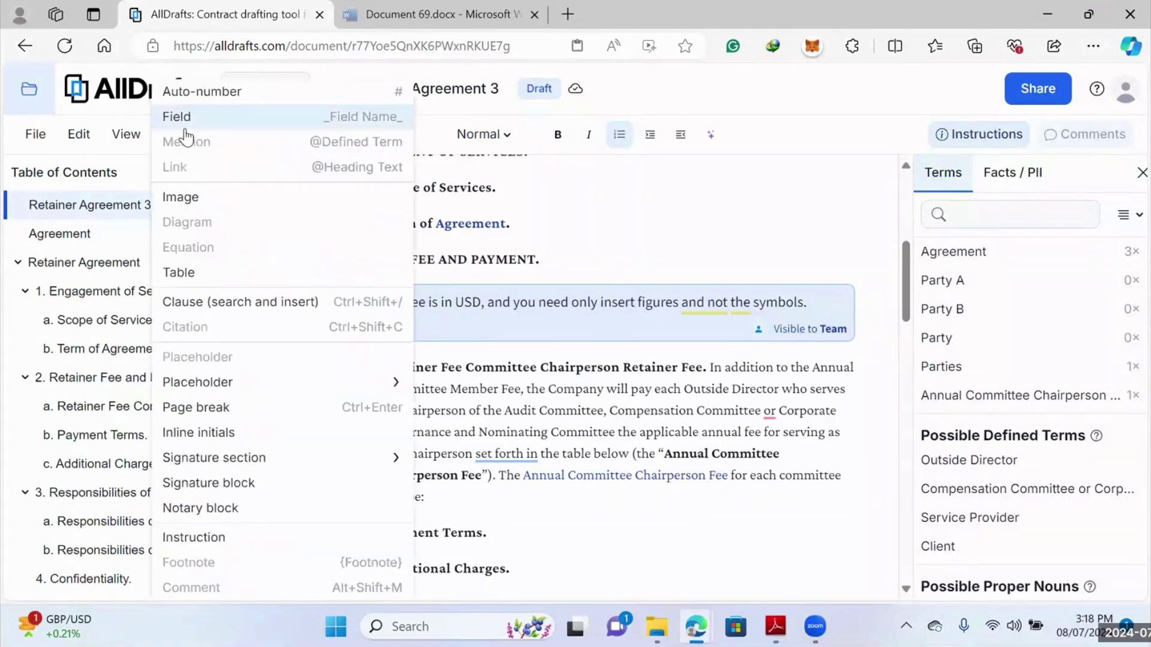
{"action": "left_click", "coordinate": [126, 134]}
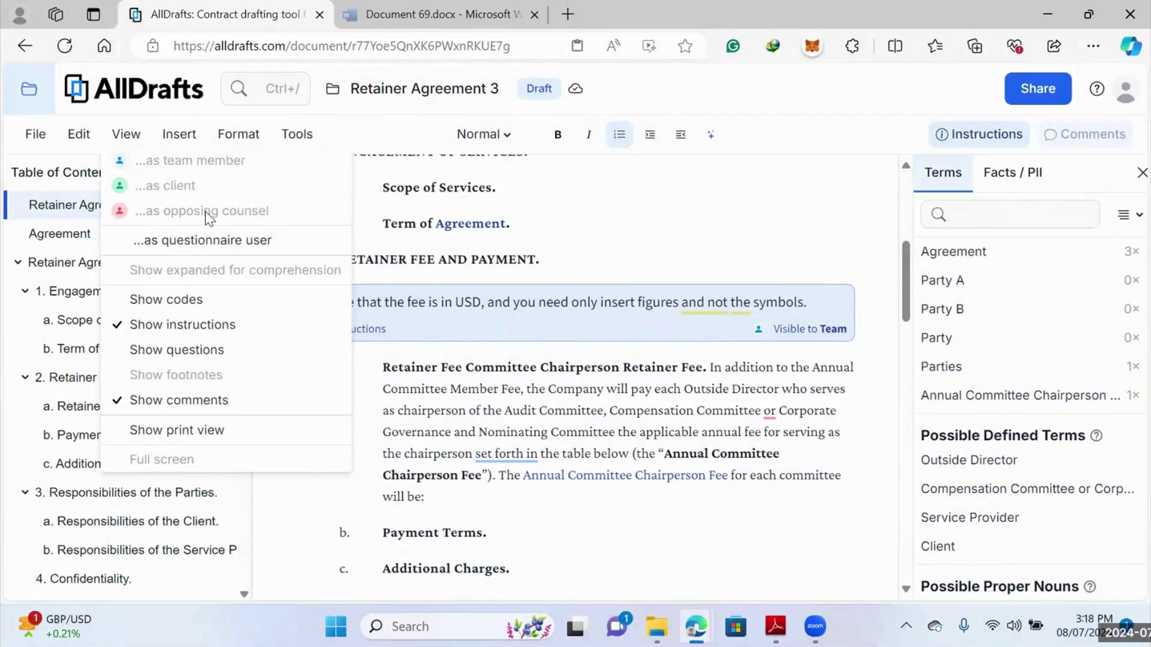
{"action": "left_click", "coordinate": [179, 134]}
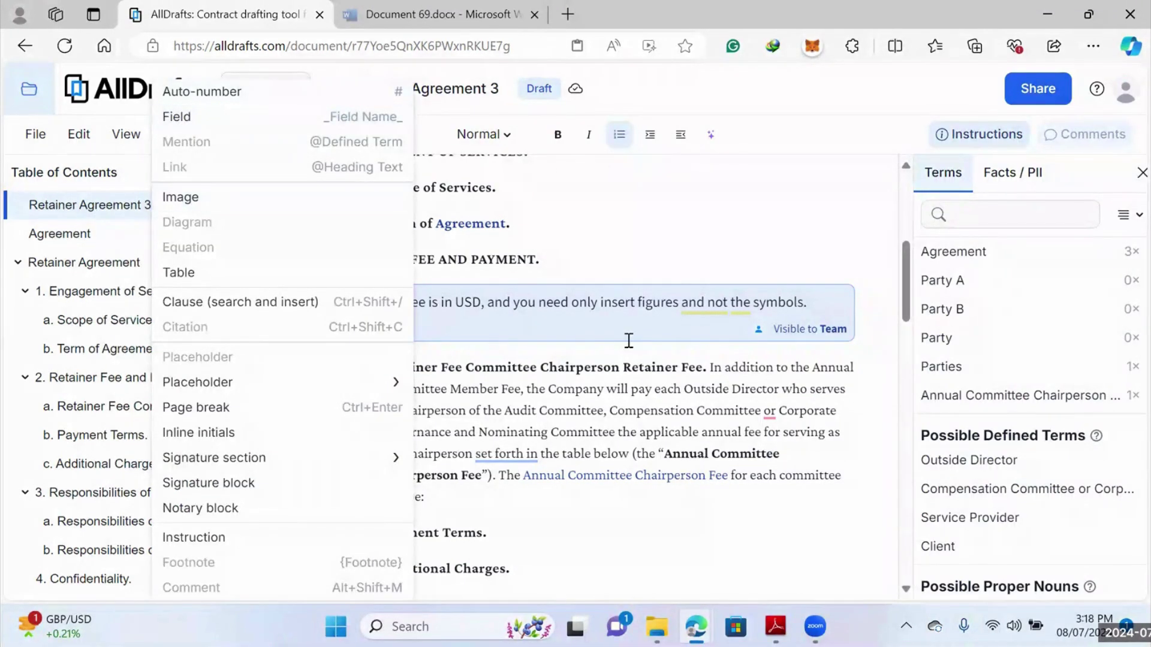
{"action": "left_click", "coordinate": [678, 360]}
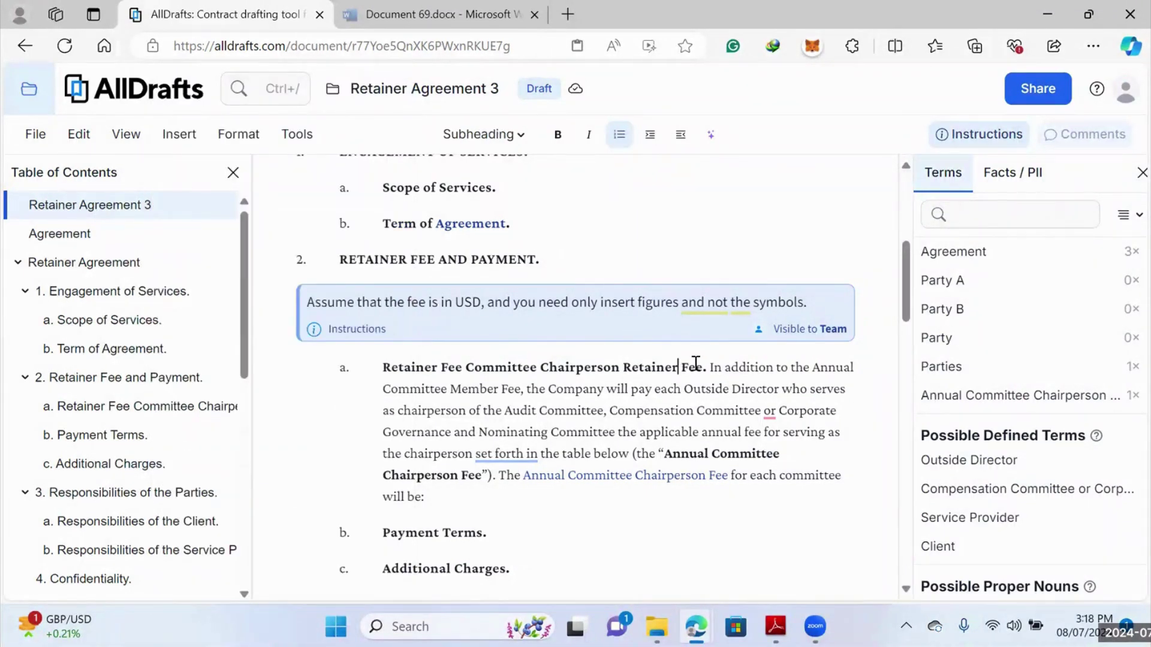